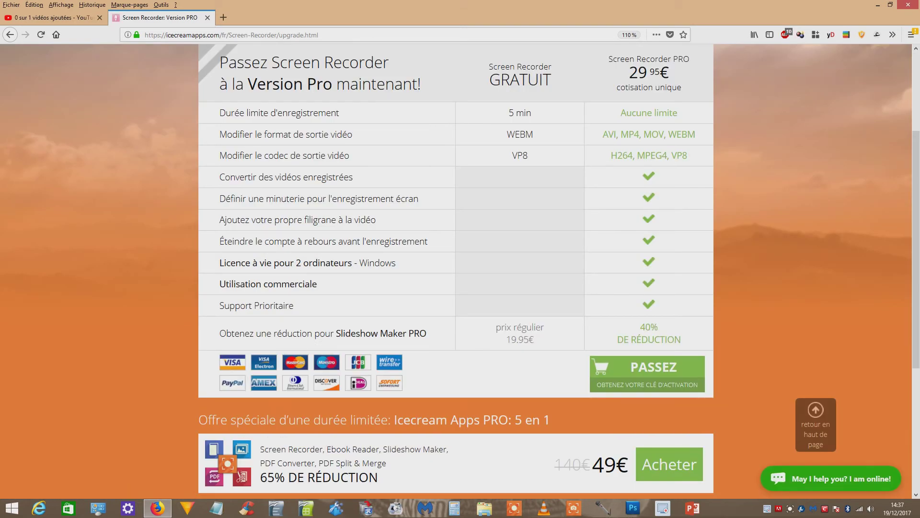
Highlight the 5 min free-recording limit in the comparison table, then go back to the Screen Recorder page
{"action": "left_click_drag", "start_coordinate": [508, 113], "coordinate": [533, 135]}
{"action": "key", "text": "alt+Left"}
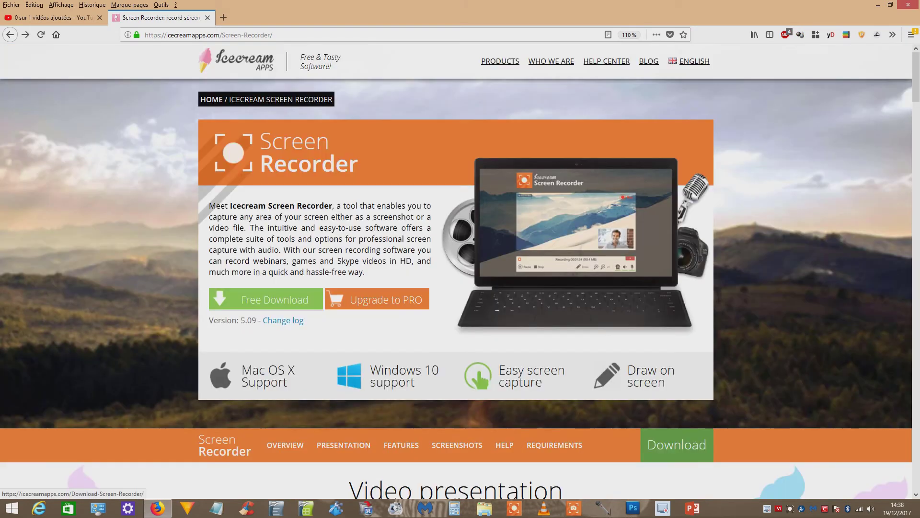
Start the free download of screen_recorder_setup.exe and dismiss the download-in-progress popup
{"action": "left_click", "coordinate": [266, 299]}
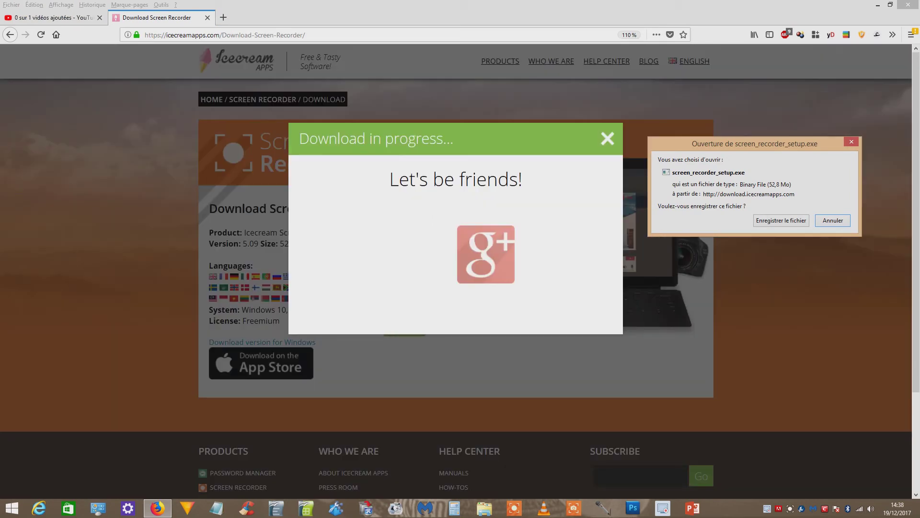
{"action": "left_click", "coordinate": [608, 139]}
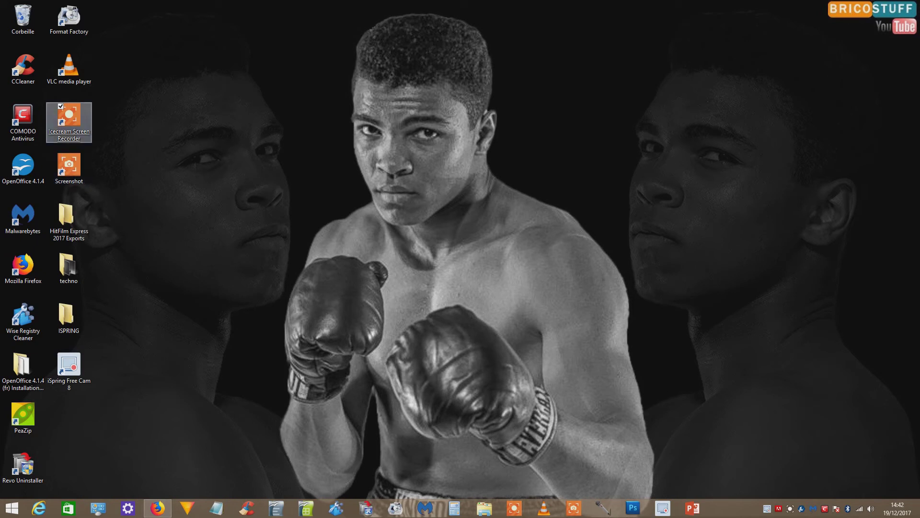
Launch Icecream Screen Recorder from its desktop shortcut and choose Captage d'écran > Zone personnalisée
{"action": "left_click", "coordinate": [69, 122]}
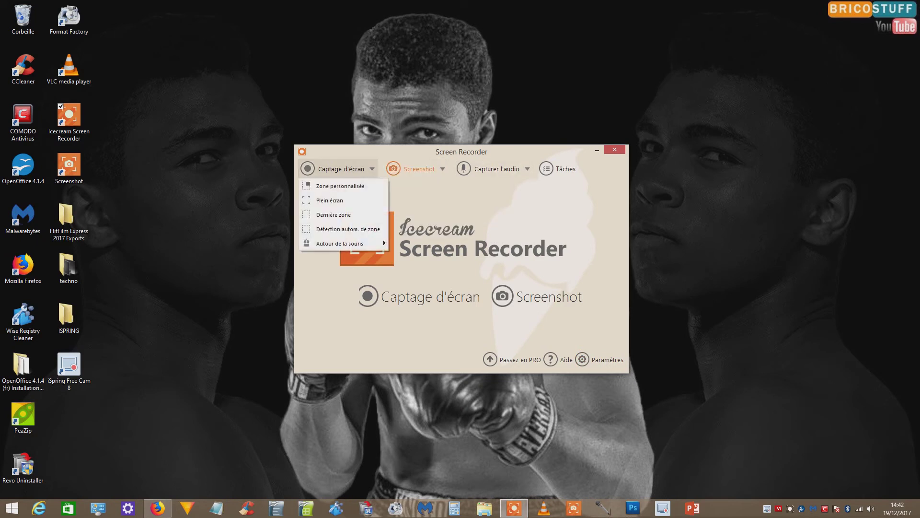
{"action": "mouse_move", "coordinate": [496, 168]}
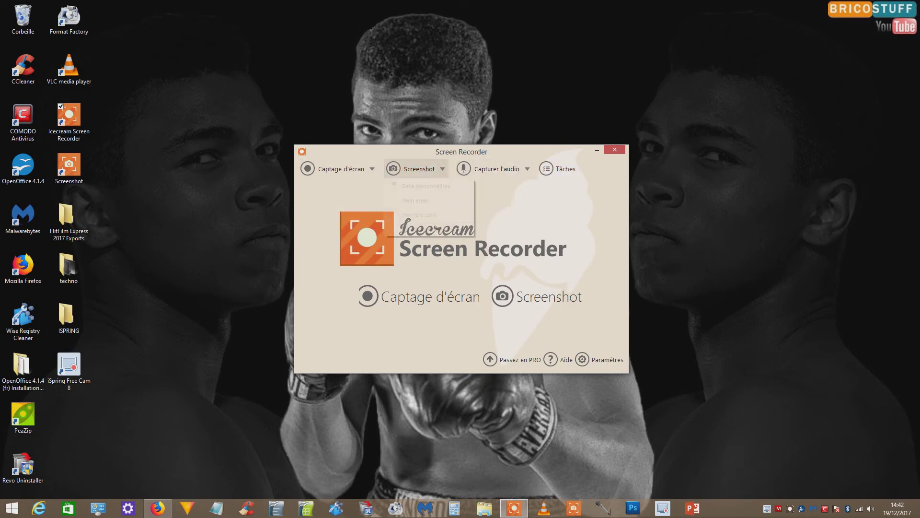
{"action": "mouse_move", "coordinate": [339, 169]}
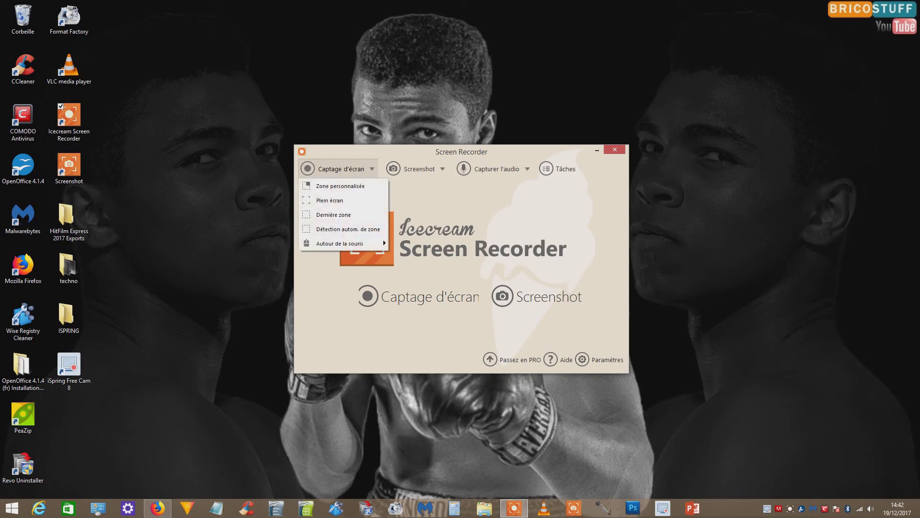
{"action": "left_click", "coordinate": [341, 169]}
{"action": "left_click", "coordinate": [341, 169]}
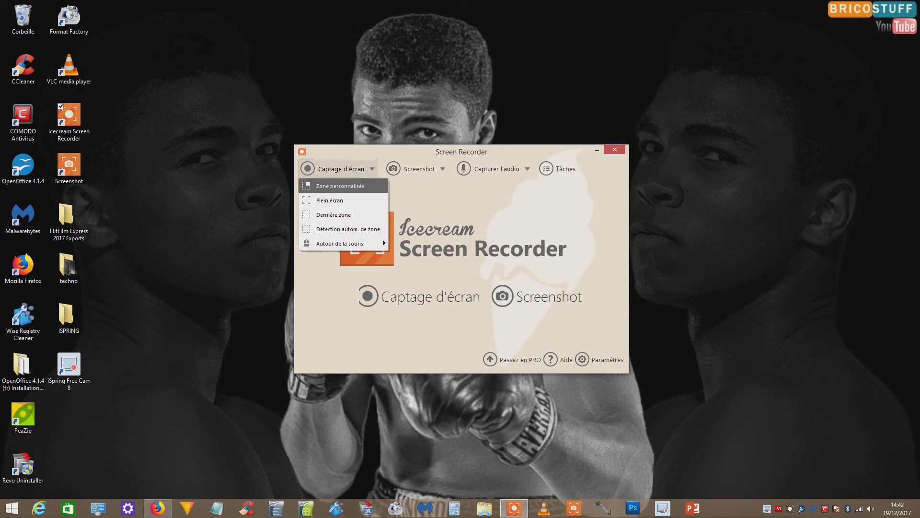
{"action": "left_click", "coordinate": [341, 186]}
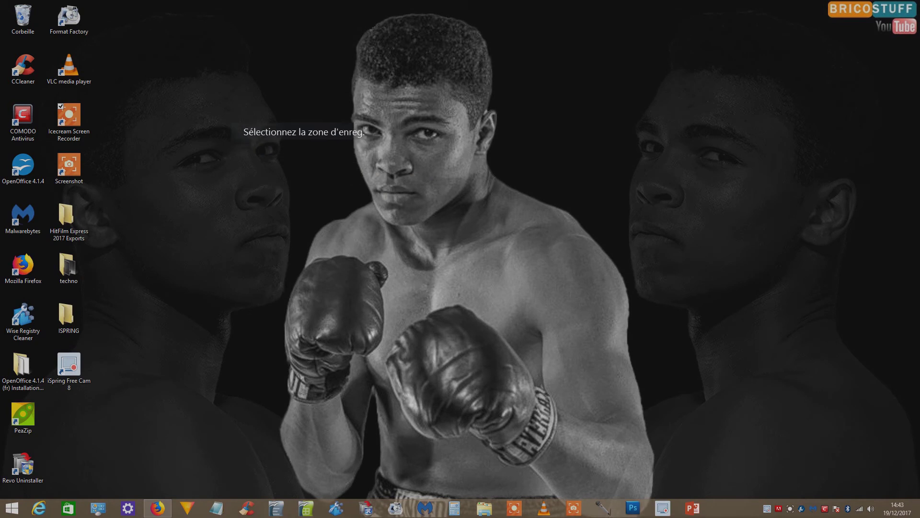
Draw an 829 × 314 recording zone around the boxer's head, then discard it
{"action": "left_click_drag", "start_coordinate": [271, 117], "coordinate": [668, 267]}
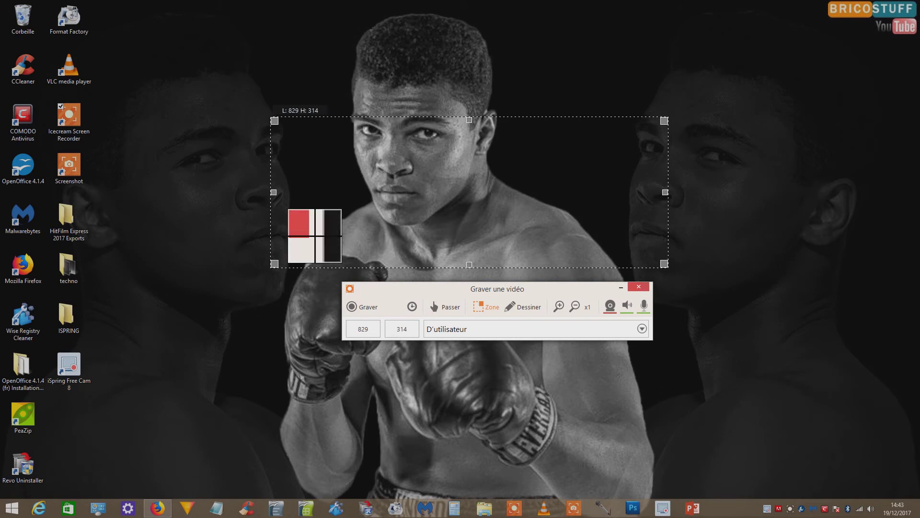
{"action": "left_click", "coordinate": [310, 217]}
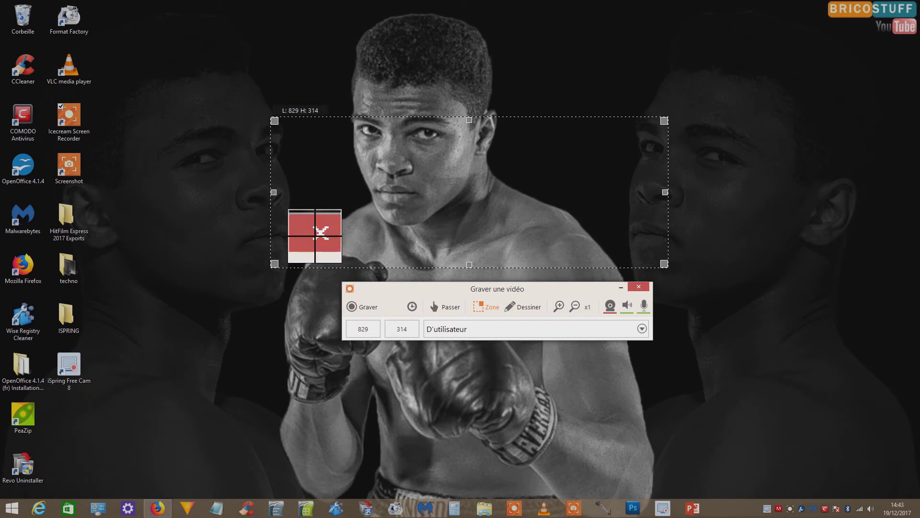
{"action": "left_click", "coordinate": [342, 169]}
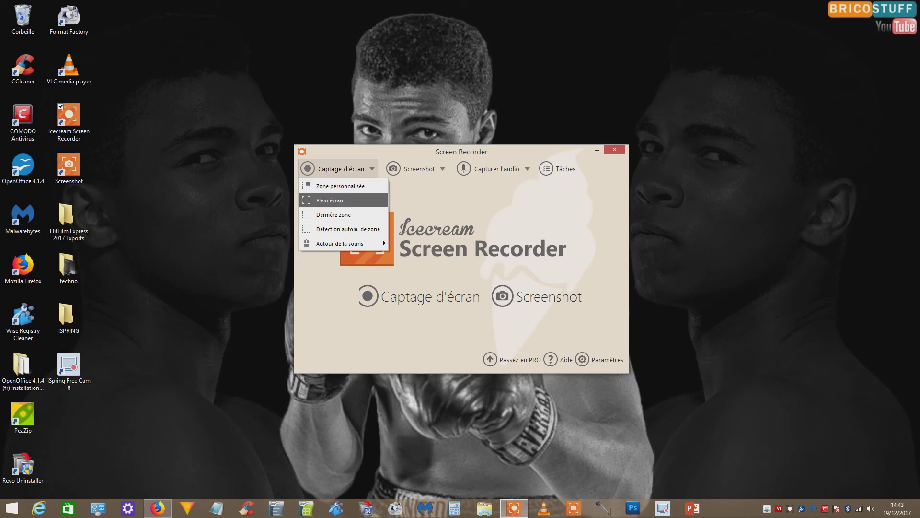
Select the Plein écran 1920 × 1080 zone, try resizing its edges, then cancel it
{"action": "left_click", "coordinate": [329, 200]}
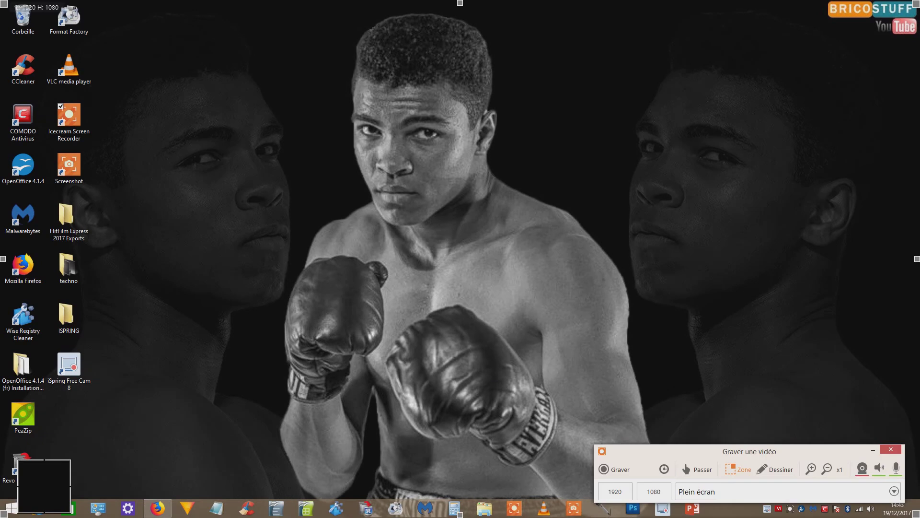
{"action": "mouse_move", "coordinate": [917, 259]}
{"action": "left_mouse_down"}
{"action": "mouse_move", "coordinate": [523, 259]}
{"action": "mouse_move", "coordinate": [917, 259]}
{"action": "left_mouse_up"}
{"action": "mouse_move", "coordinate": [460, 2]}
{"action": "left_mouse_down"}
{"action": "mouse_move", "coordinate": [460, 271]}
{"action": "mouse_move", "coordinate": [461, 2]}
{"action": "left_mouse_up"}
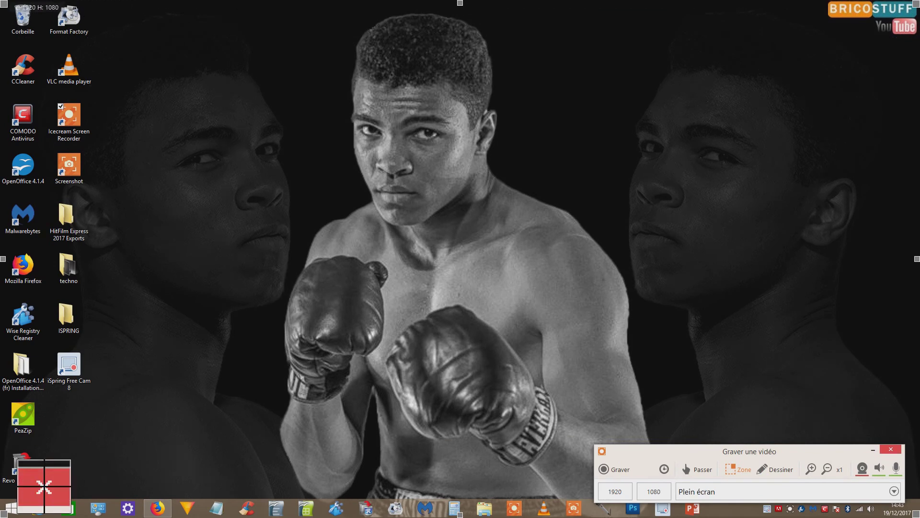
{"action": "left_click", "coordinate": [890, 449]}
{"action": "mouse_move", "coordinate": [339, 169]}
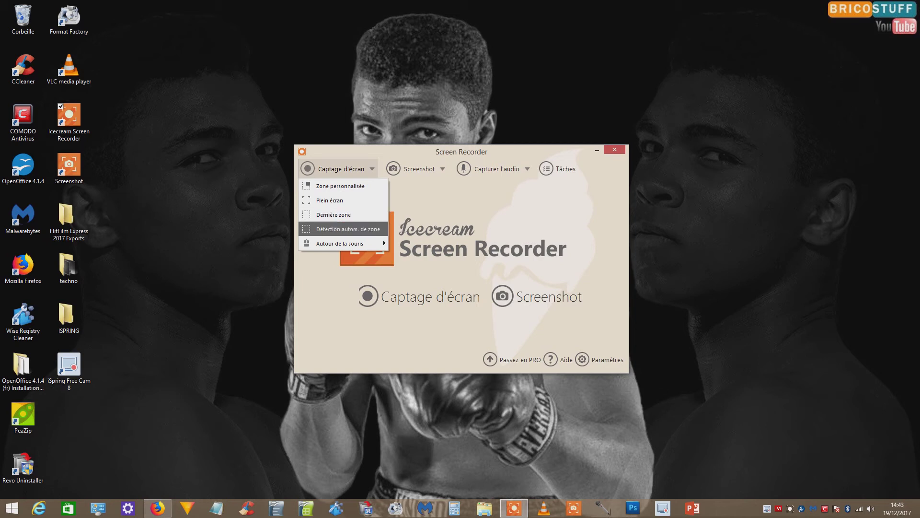
Try Détection autom. de zone on the Format Factory window, then explore the Autour de la souris sizes
{"action": "key", "text": "Return"}
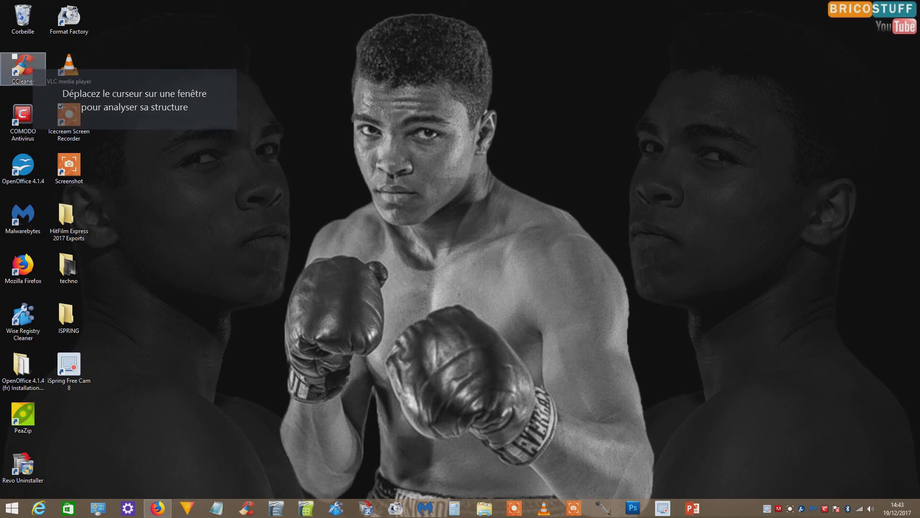
{"action": "double_click", "coordinate": [68, 18]}
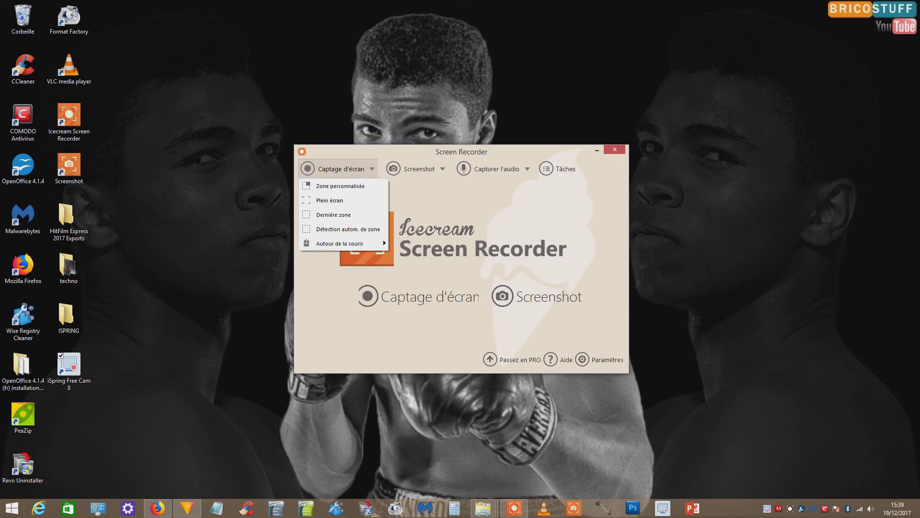
{"action": "mouse_move", "coordinate": [340, 243]}
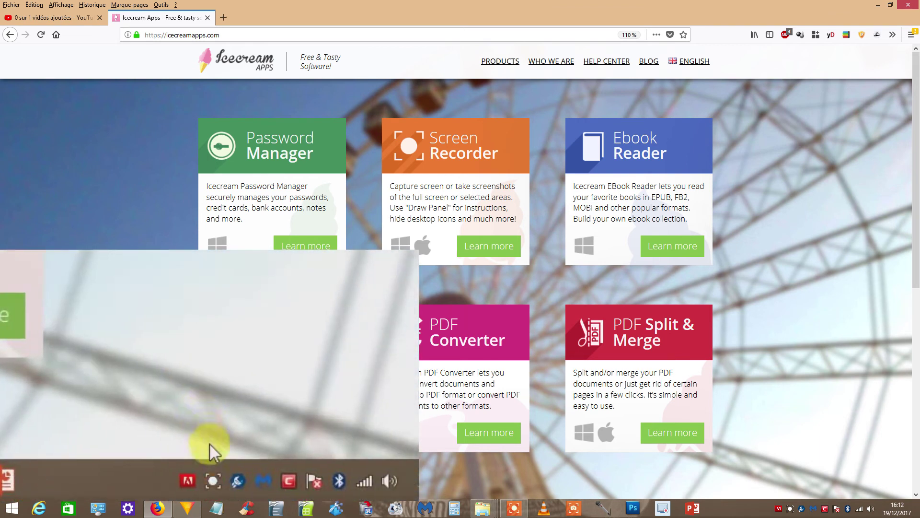
Bring the recorder's main window back through the tray icon's Panneau option
{"action": "left_click", "coordinate": [209, 480]}
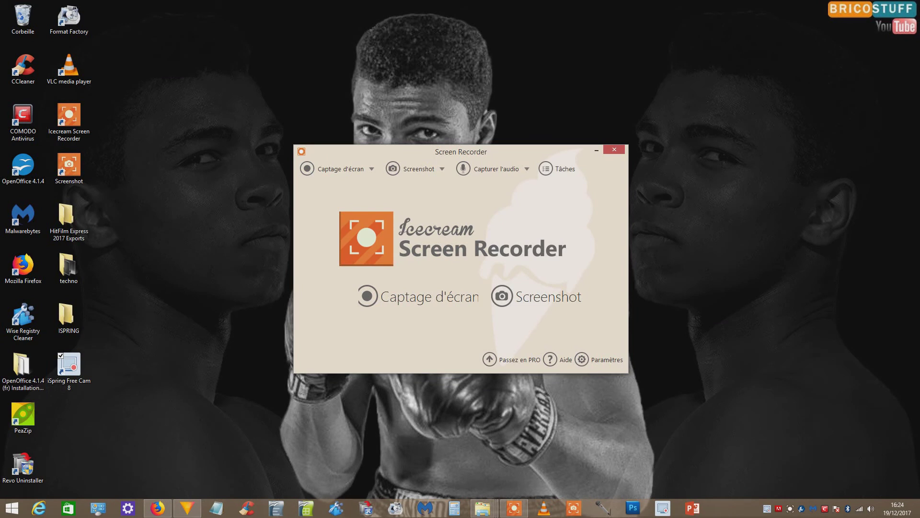
Look through the Captage d'écran, Screenshot and Capturer l'audio dropdowns, then open the empty Tâches list
{"action": "left_click", "coordinate": [341, 169]}
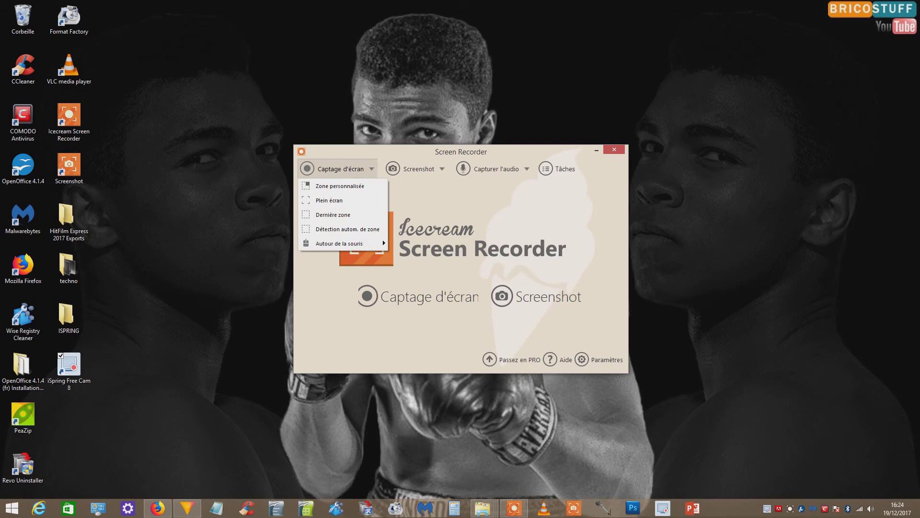
{"action": "left_click", "coordinate": [418, 169]}
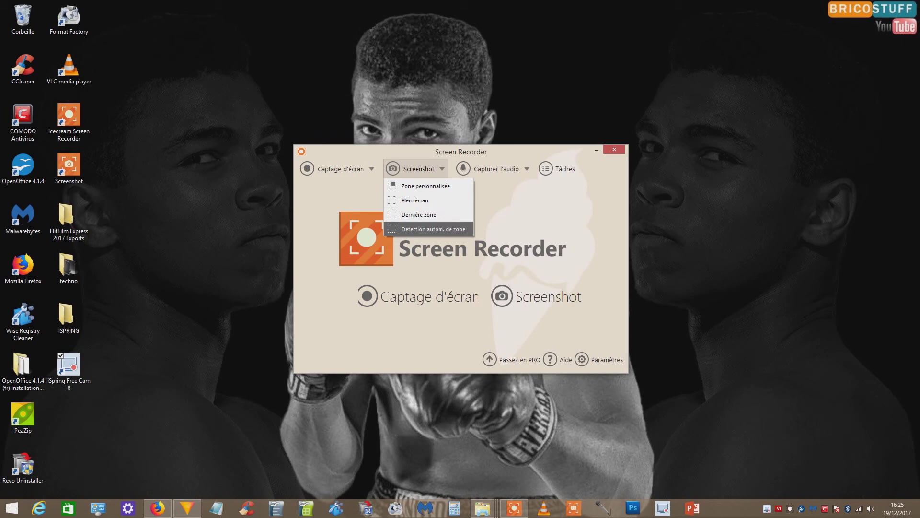
{"action": "left_click", "coordinate": [428, 230]}
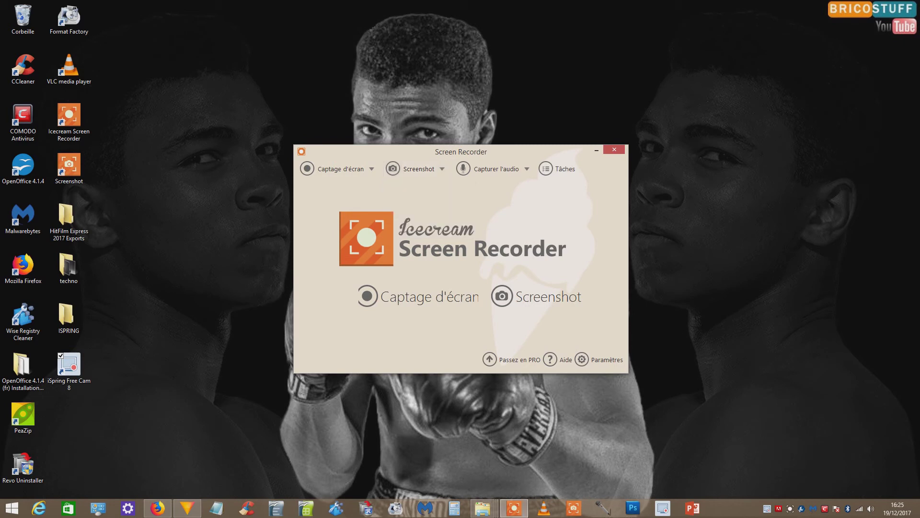
{"action": "left_click", "coordinate": [496, 169]}
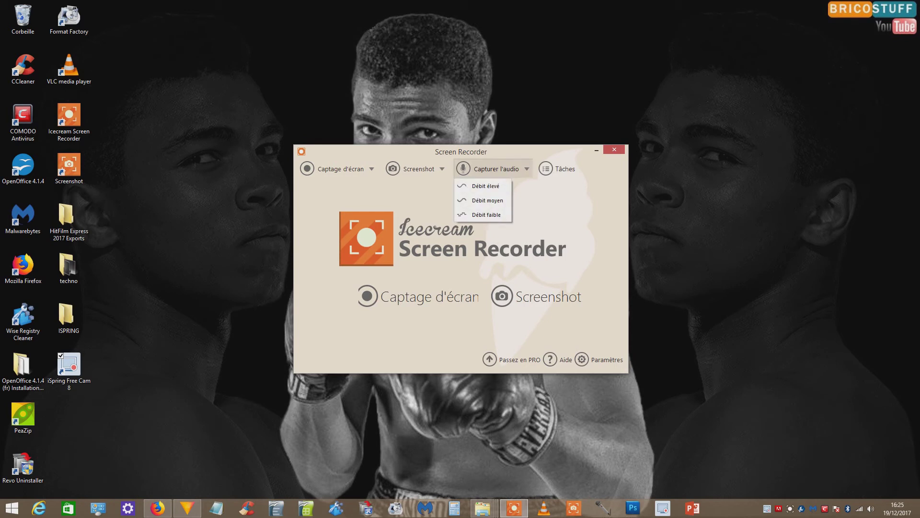
{"action": "left_click", "coordinate": [497, 169]}
{"action": "left_click", "coordinate": [496, 168]}
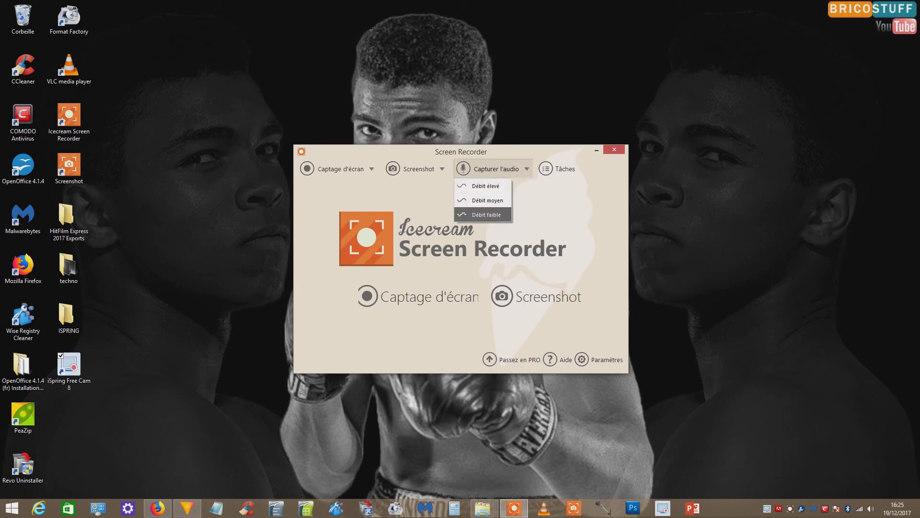
{"action": "left_click", "coordinate": [496, 169]}
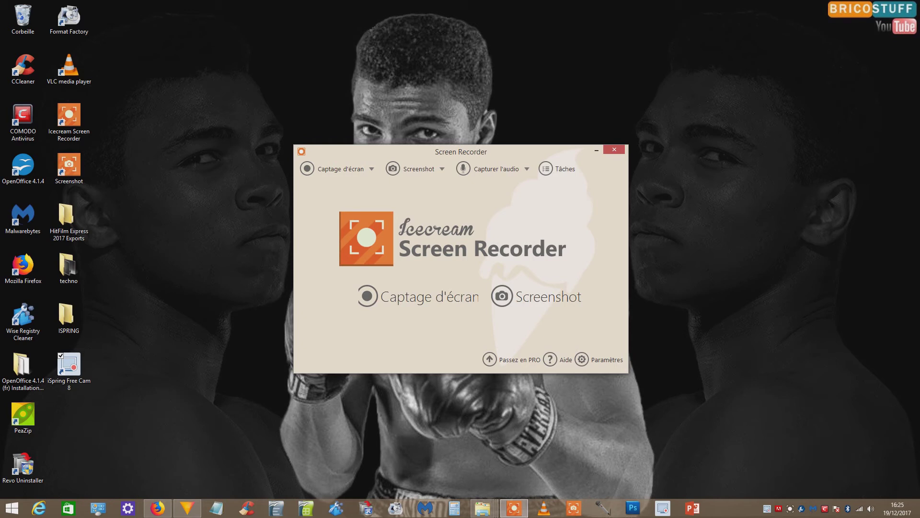
{"action": "left_click", "coordinate": [546, 169]}
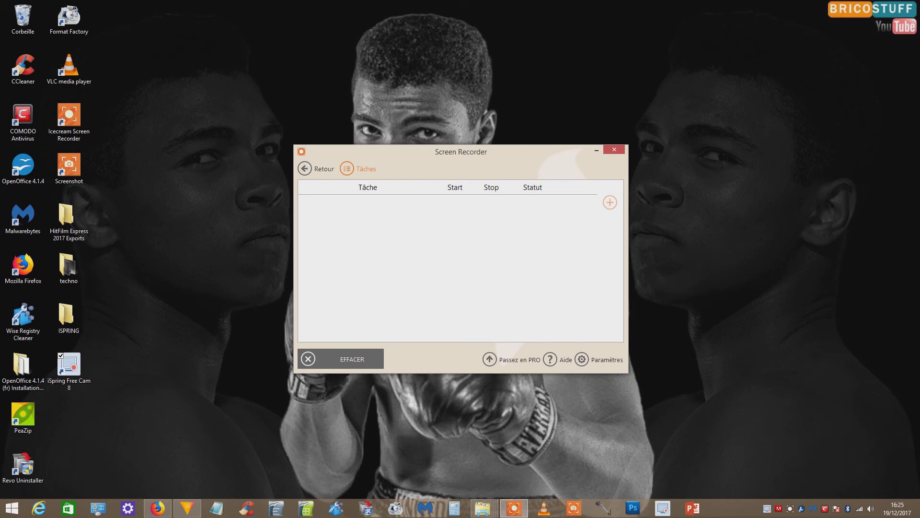
Create a new scheduled task with a 701 × 287 area and check its start date and time
{"action": "left_click", "coordinate": [610, 202]}
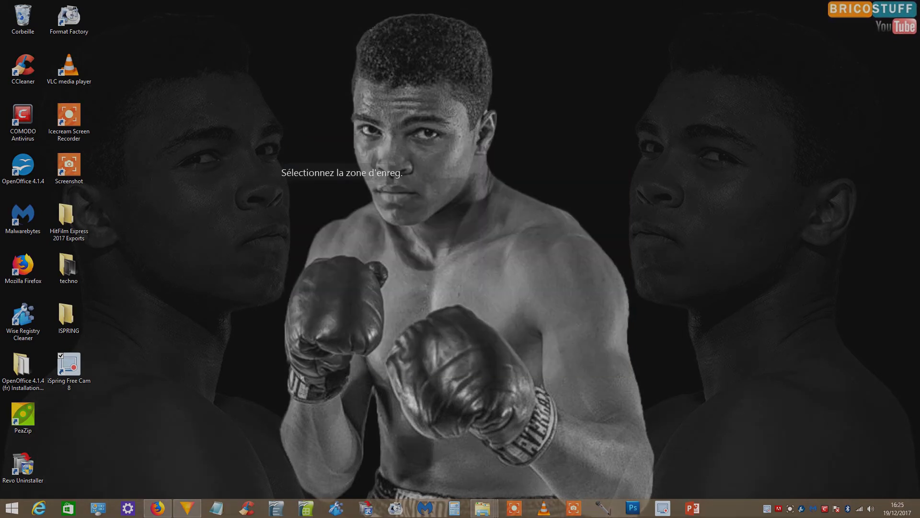
{"action": "left_click_drag", "start_coordinate": [316, 146], "coordinate": [651, 279]}
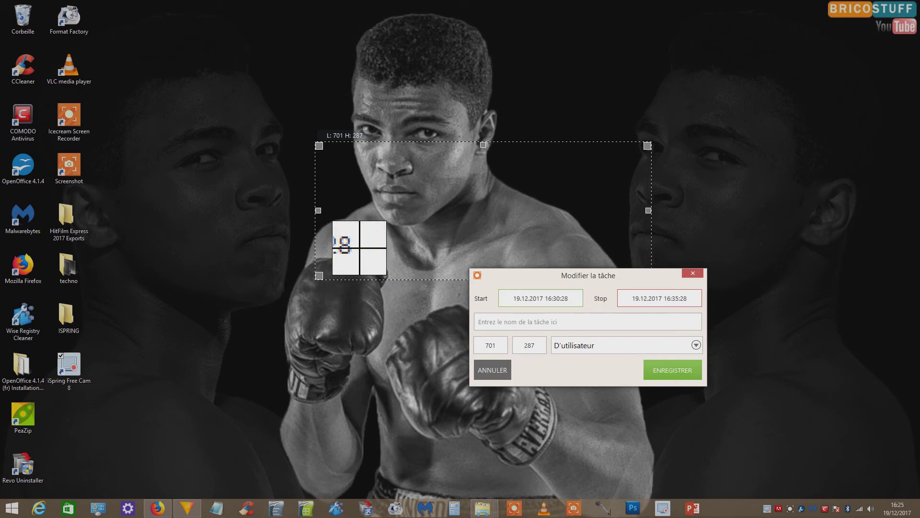
{"action": "left_click", "coordinate": [572, 299]}
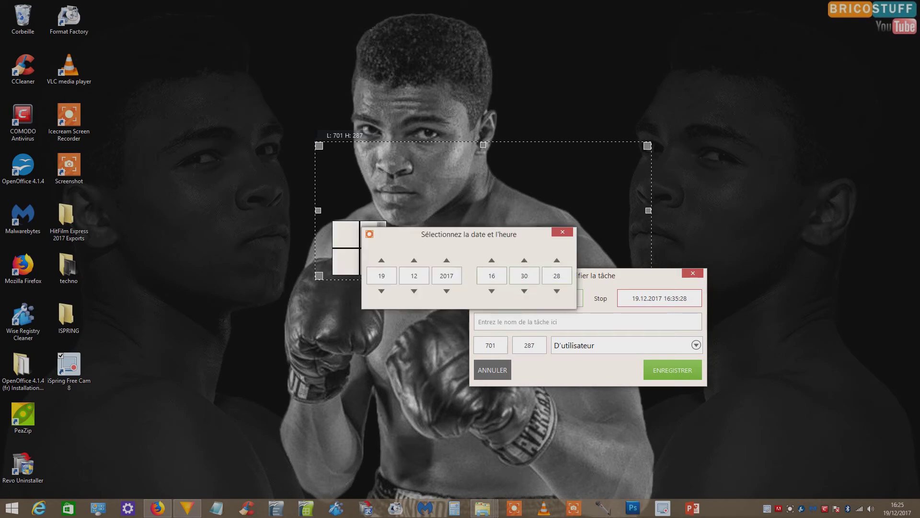
{"action": "left_click", "coordinate": [564, 230]}
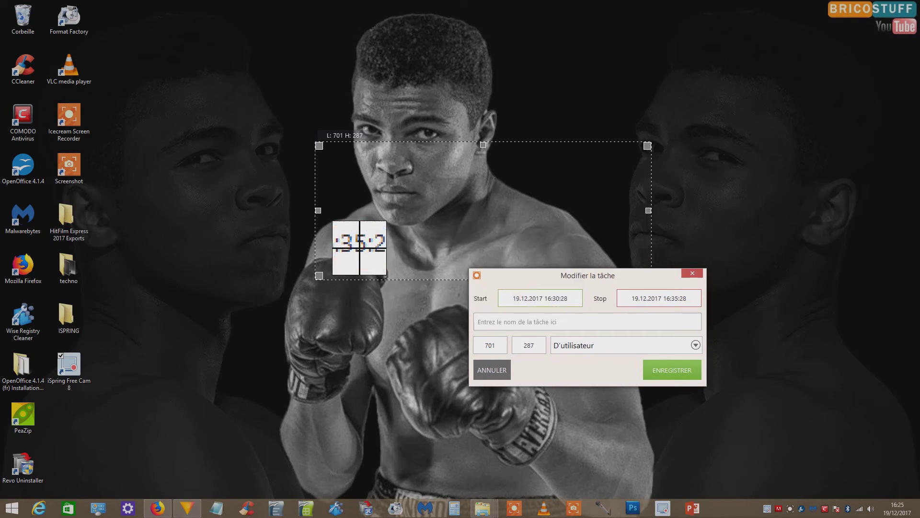
Enter FGHGFHGHGFH, set the capture size to 1000 × 1000, and try saving the task
{"action": "type", "text": "FGHGFHGHGFH"}
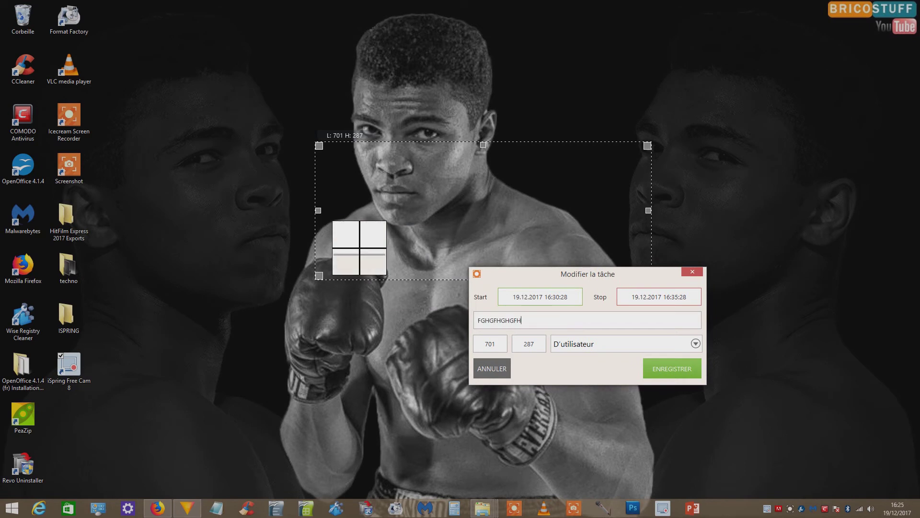
{"action": "key", "text": "Tab"}
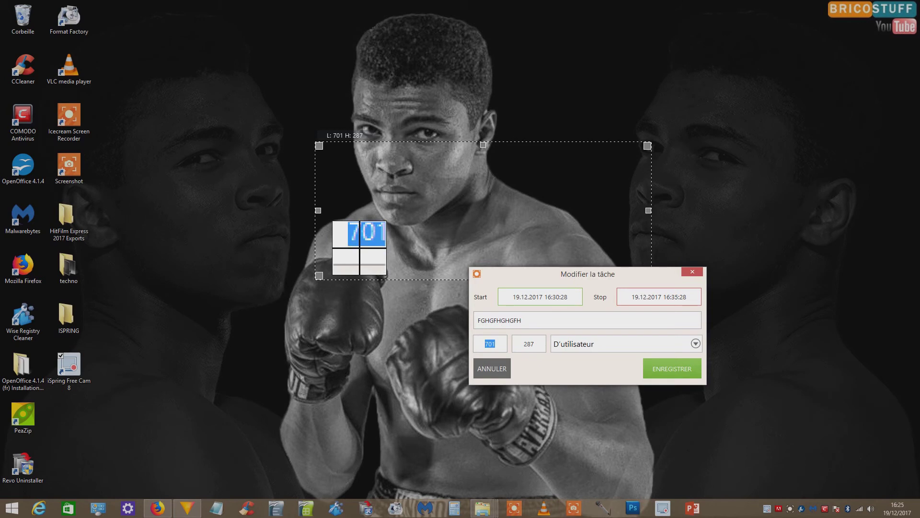
{"action": "type", "text": "1000"}
{"action": "key", "text": "Tab"}
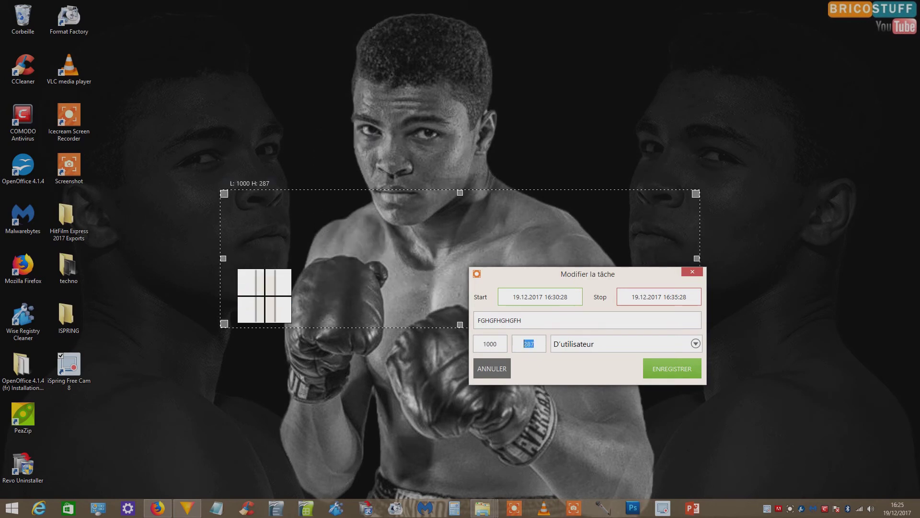
{"action": "type", "text": "1000"}
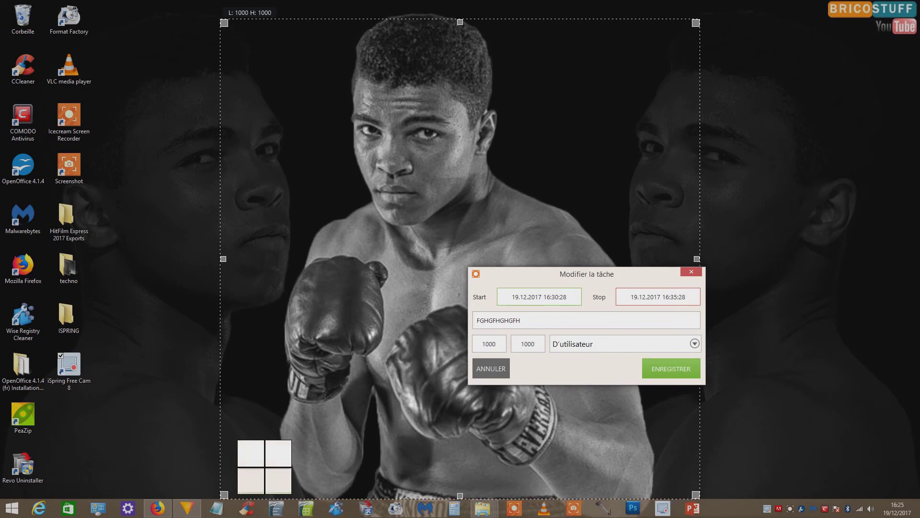
{"action": "left_click", "coordinate": [695, 343]}
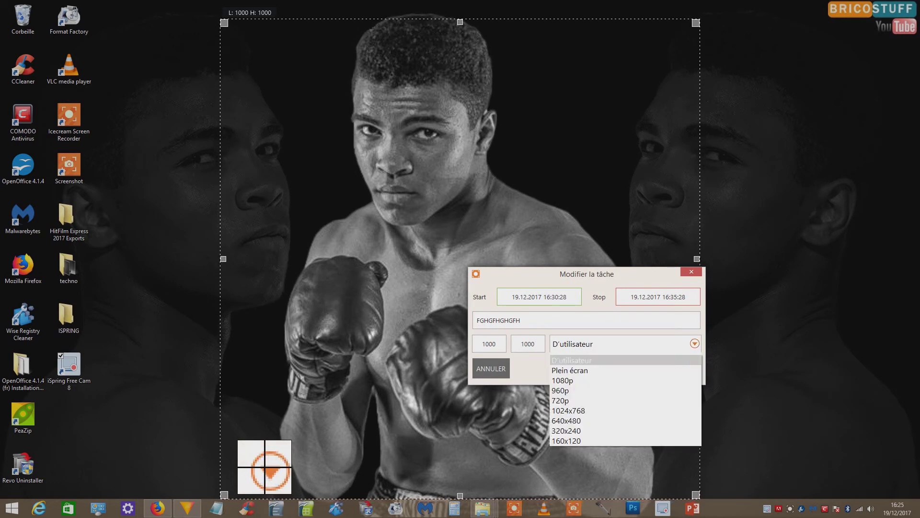
{"action": "left_click", "coordinate": [694, 343]}
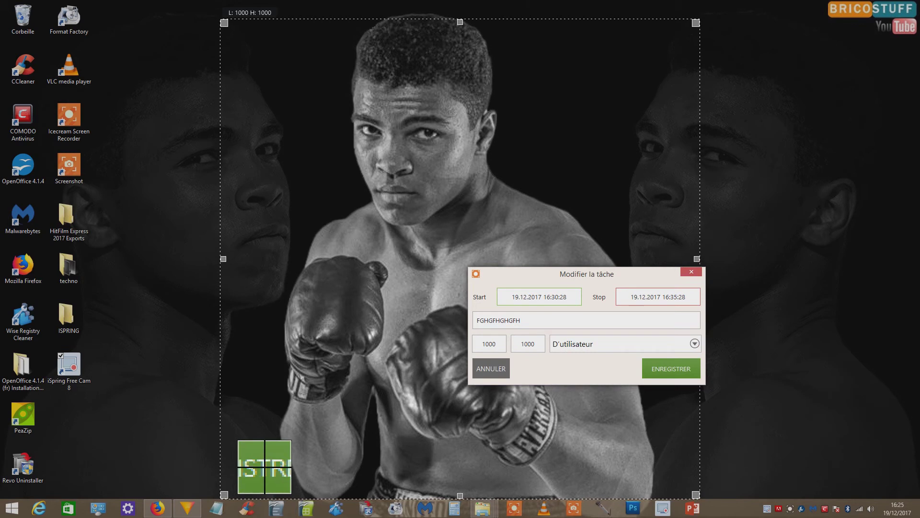
{"action": "left_click", "coordinate": [676, 370]}
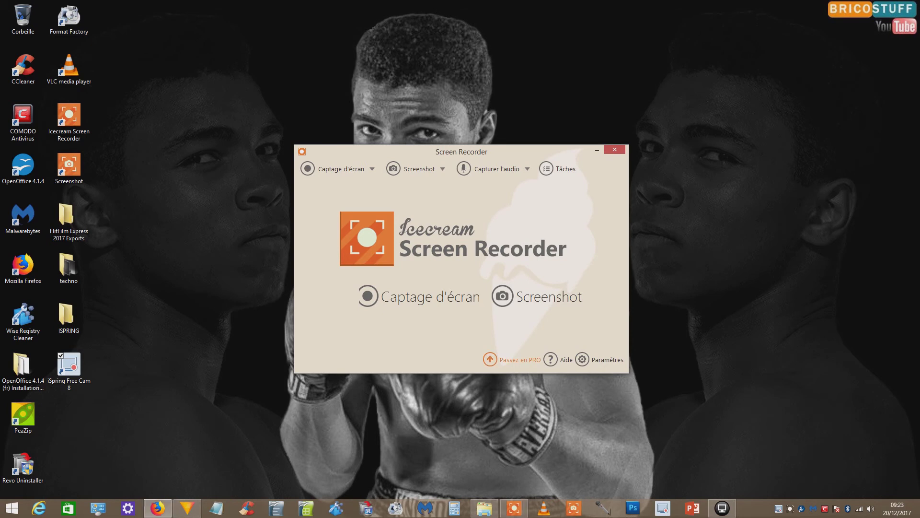
View the Pro upgrade offer full screen, then the Screen Recorder online manual
{"action": "left_click", "coordinate": [519, 360]}
{"action": "left_click", "coordinate": [737, 40]}
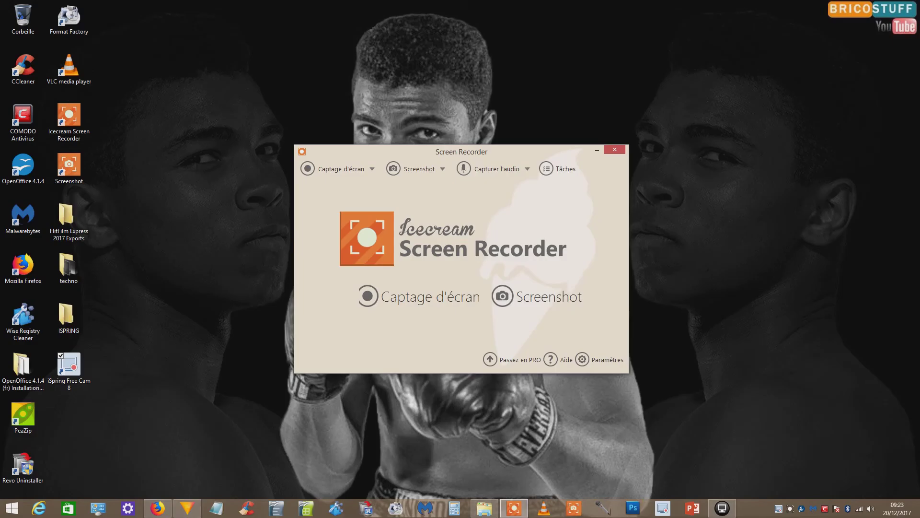
{"action": "left_click", "coordinate": [559, 360]}
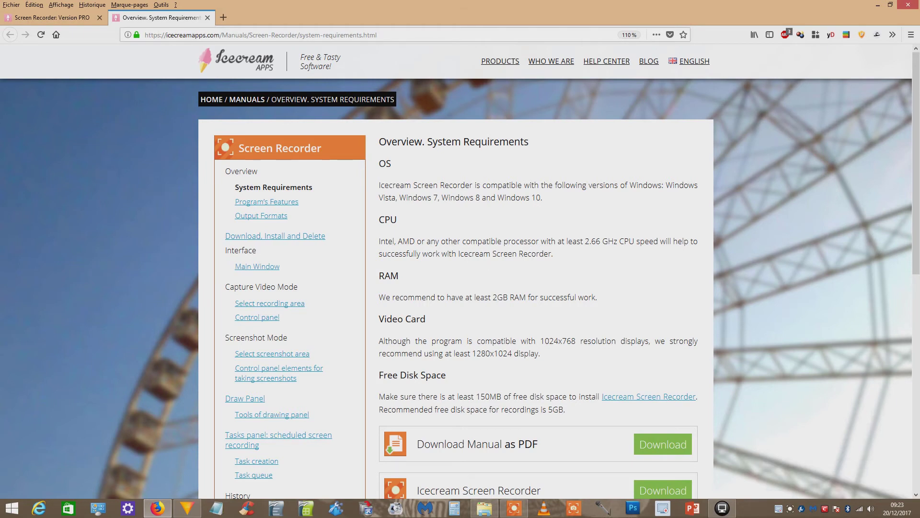
Send 'hello', 'just testing chat' and ':)' in the support chat
{"action": "left_click", "coordinate": [792, 473]}
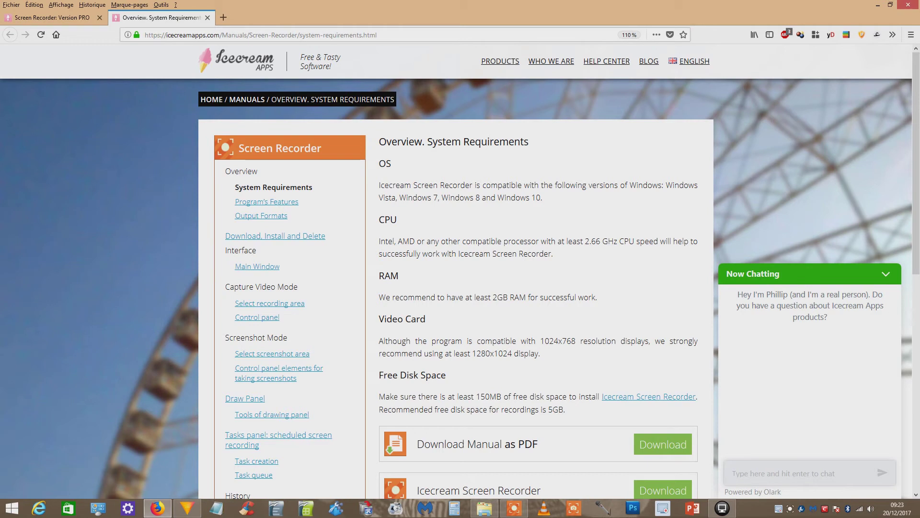
{"action": "type", "text": "hello"}
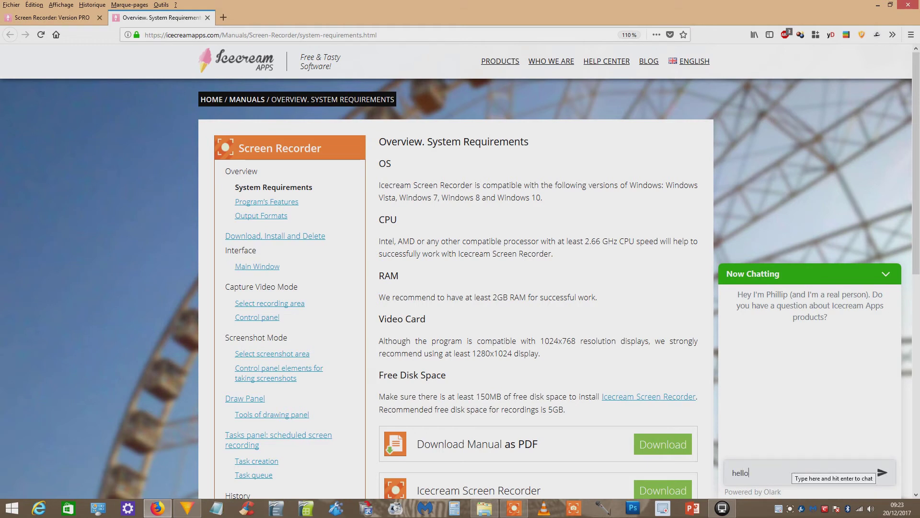
{"action": "key", "text": "Return"}
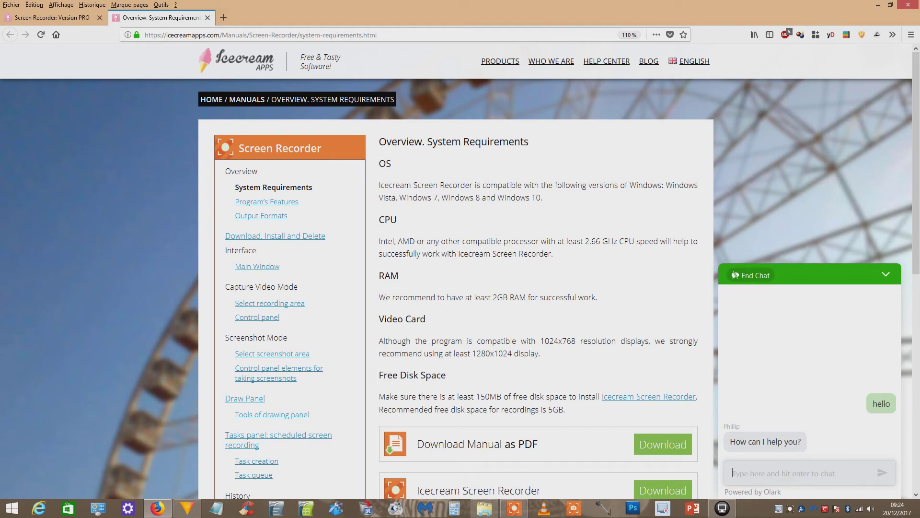
{"action": "type", "text": "just testing chat"}
{"action": "key", "text": "Return"}
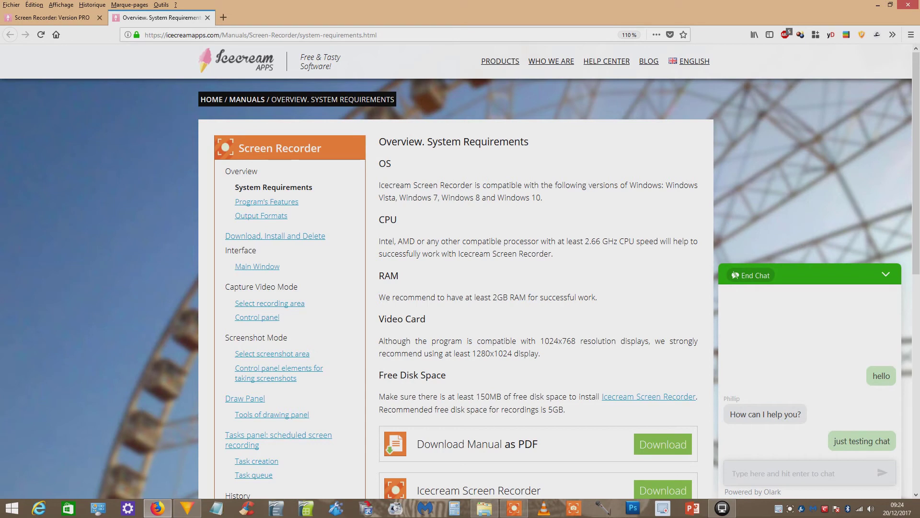
{"action": "type", "text": ":)"}
{"action": "key", "text": "Return"}
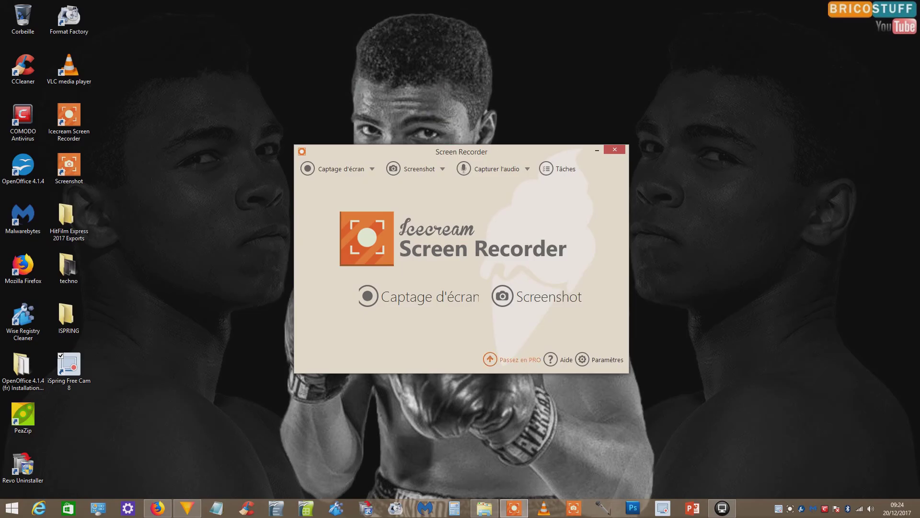
In Paramètres, confirm PNG screenshot format and Français language, then view the D:\SCREENSHOTS save location
{"action": "left_click", "coordinate": [602, 360]}
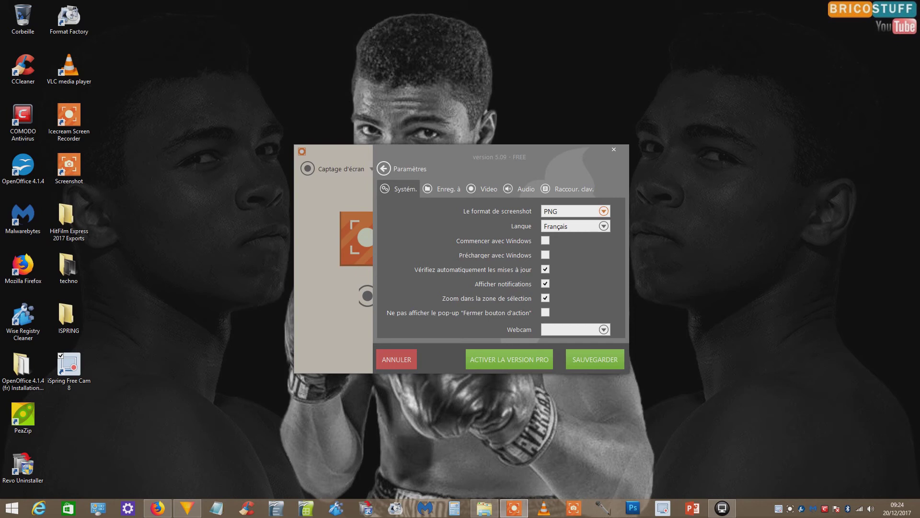
{"action": "left_click", "coordinate": [604, 211]}
{"action": "left_click", "coordinate": [604, 211]}
{"action": "left_click", "coordinate": [603, 226]}
{"action": "mouse_move", "coordinate": [608, 274]}
{"action": "left_mouse_down"}
{"action": "mouse_move", "coordinate": [608, 315]}
{"action": "mouse_move", "coordinate": [608, 257]}
{"action": "left_mouse_up"}
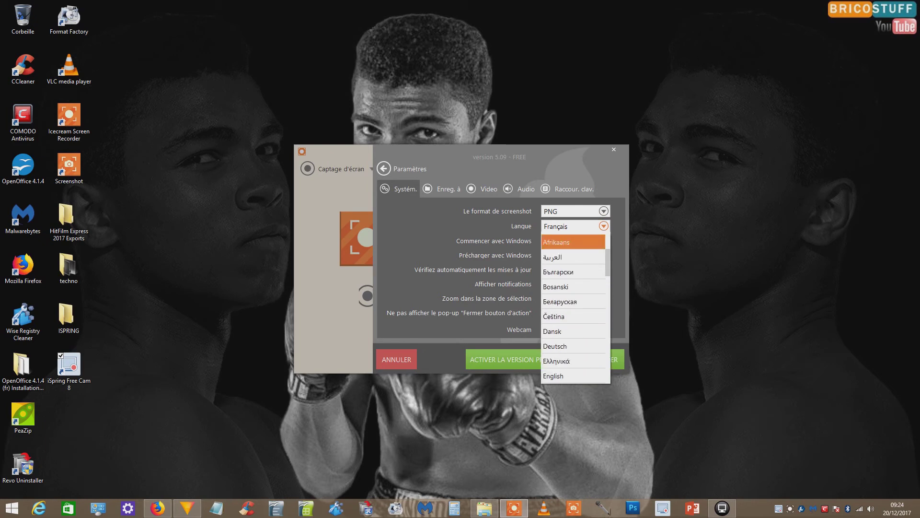
{"action": "key", "text": "Escape"}
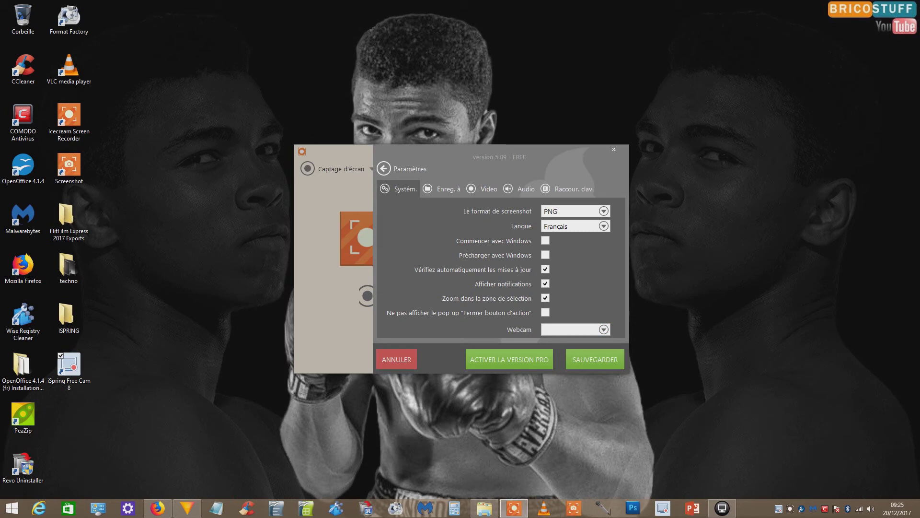
{"action": "left_click", "coordinate": [442, 189]}
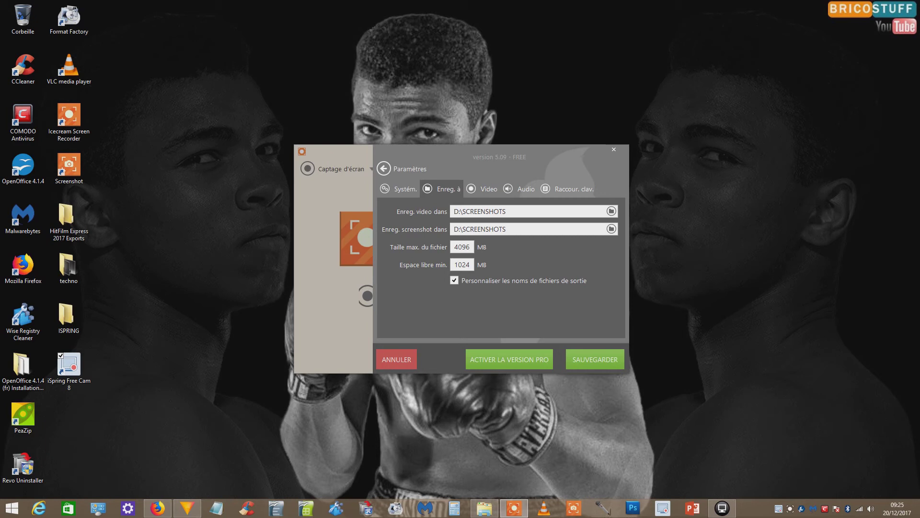
Keep webM (VP8) format and Haute quality, dismiss the PRO watermark notice, then view audio settings
{"action": "left_click", "coordinate": [483, 188]}
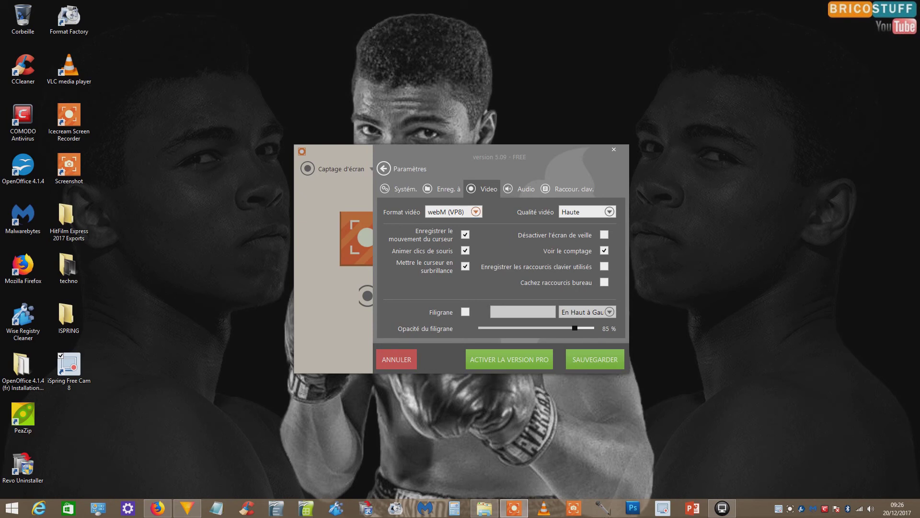
{"action": "left_click", "coordinate": [476, 212]}
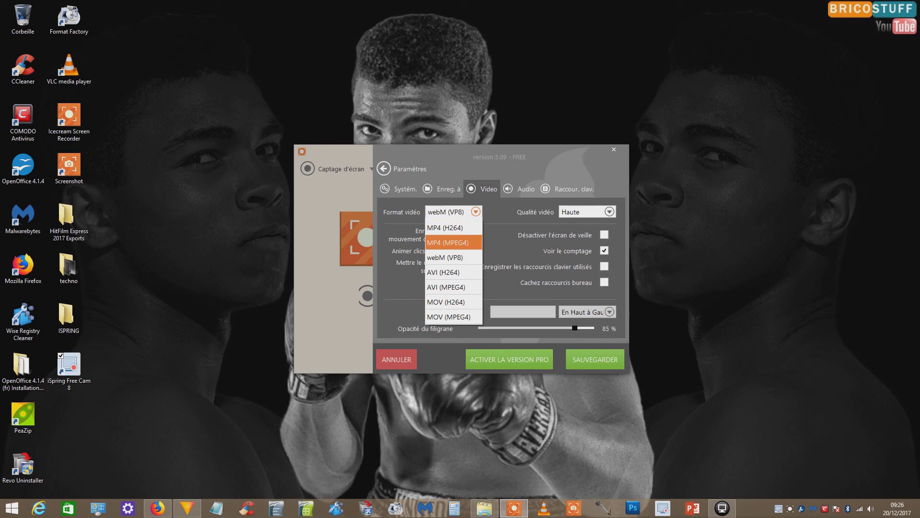
{"action": "left_click", "coordinate": [476, 211]}
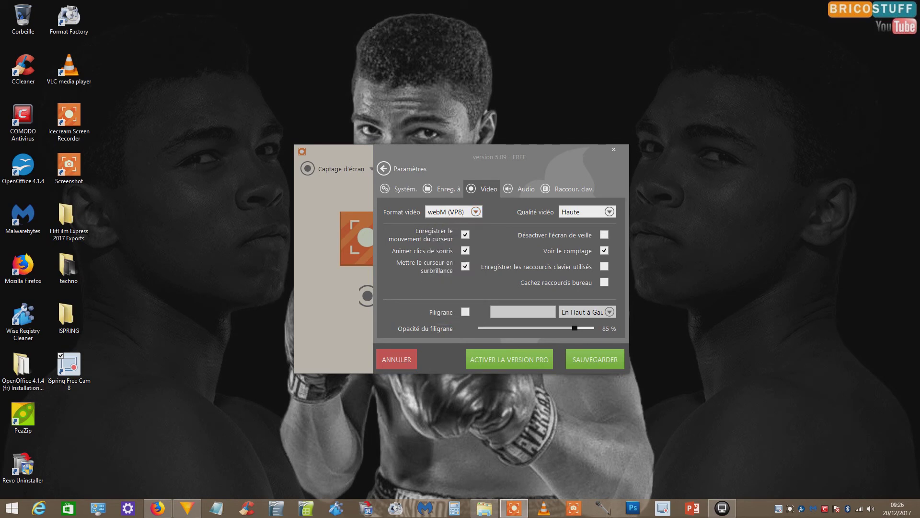
{"action": "left_click", "coordinate": [610, 212]}
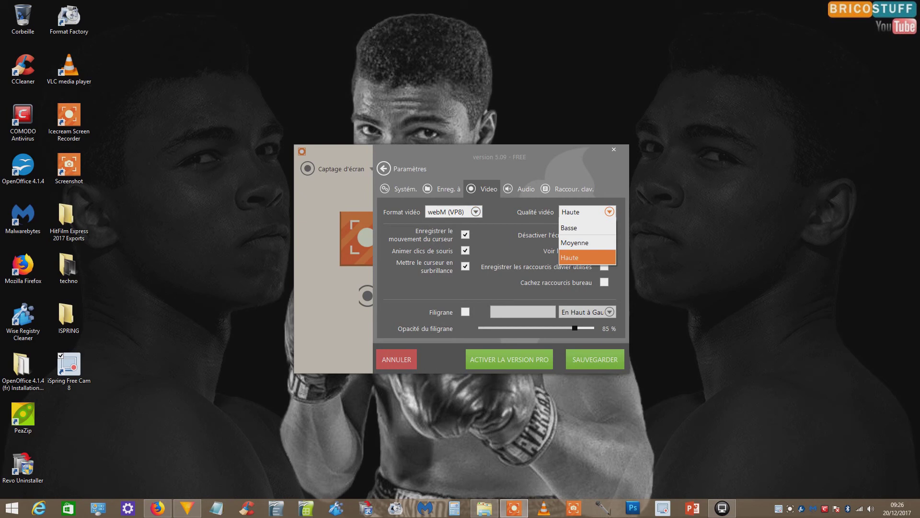
{"action": "key", "text": "Escape"}
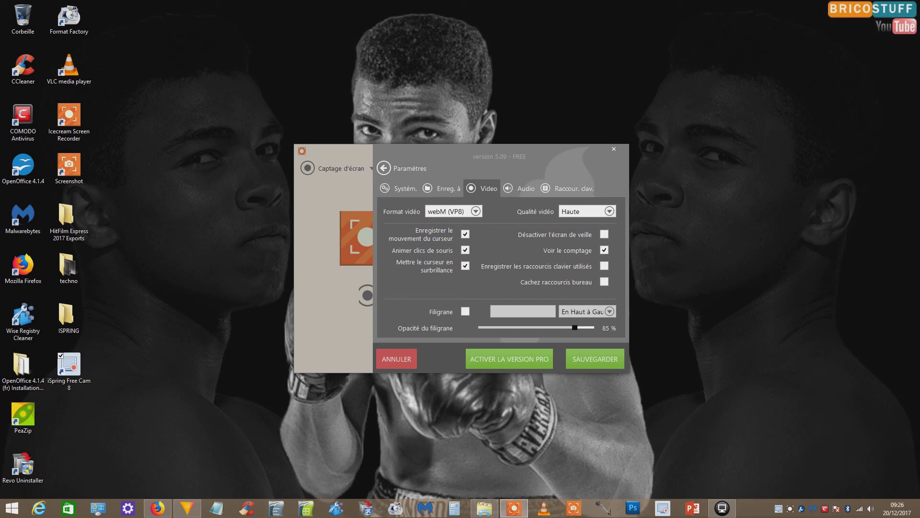
{"action": "left_click", "coordinate": [466, 312]}
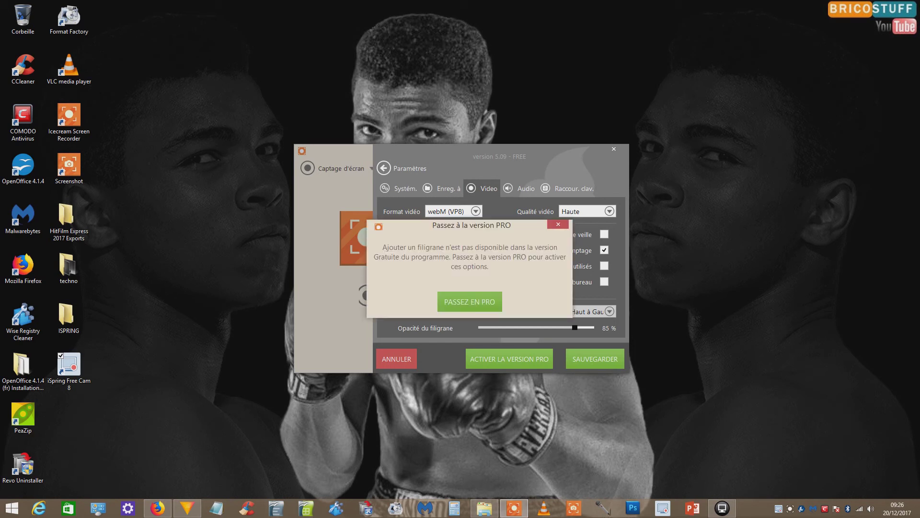
{"action": "left_click", "coordinate": [558, 224]}
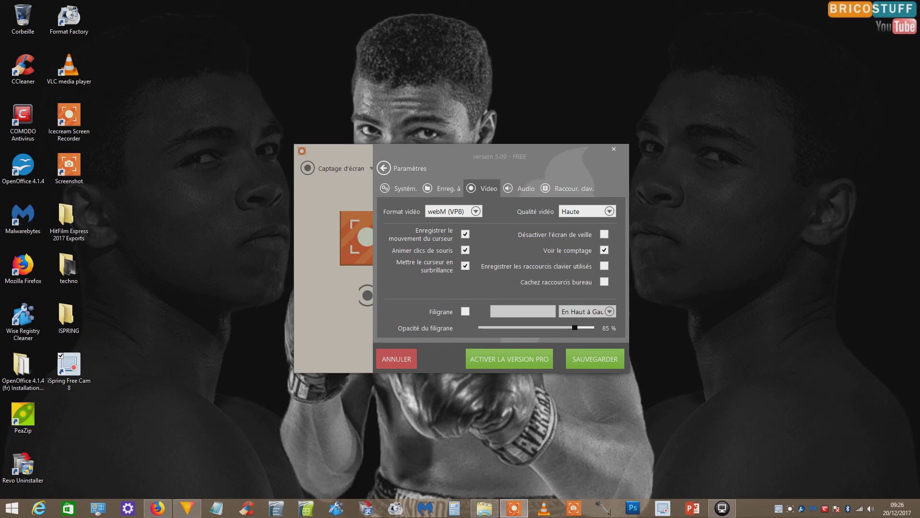
{"action": "left_click", "coordinate": [519, 189]}
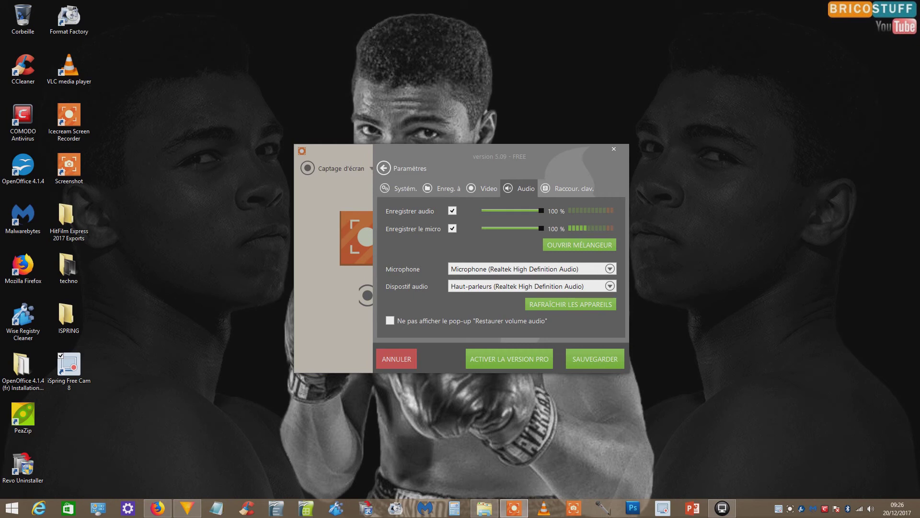
View the Raccour. clav. shortcut settings, then save with SAUVEGARDER to return to the main window
{"action": "left_click", "coordinate": [568, 189]}
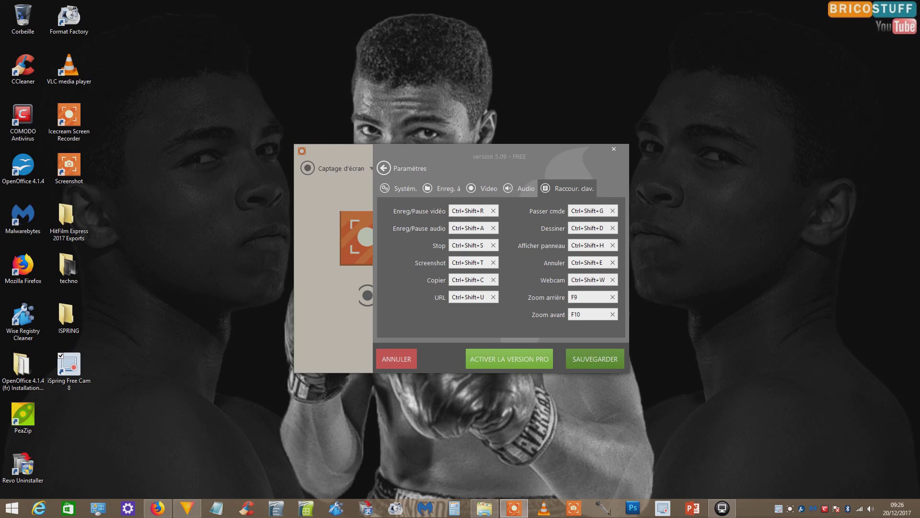
{"action": "left_click", "coordinate": [595, 358]}
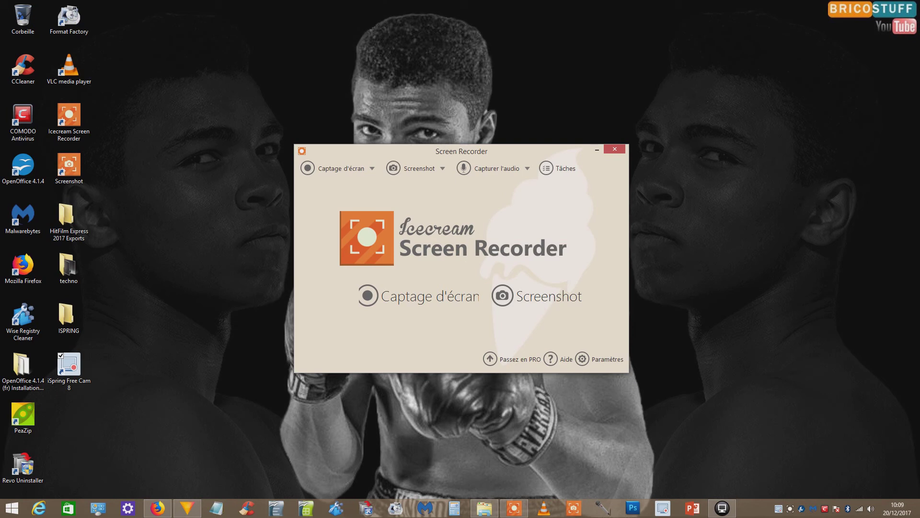
Start a full-screen 1920 × 1080 video capture and list its auto-stop duration choices
{"action": "left_click", "coordinate": [357, 168]}
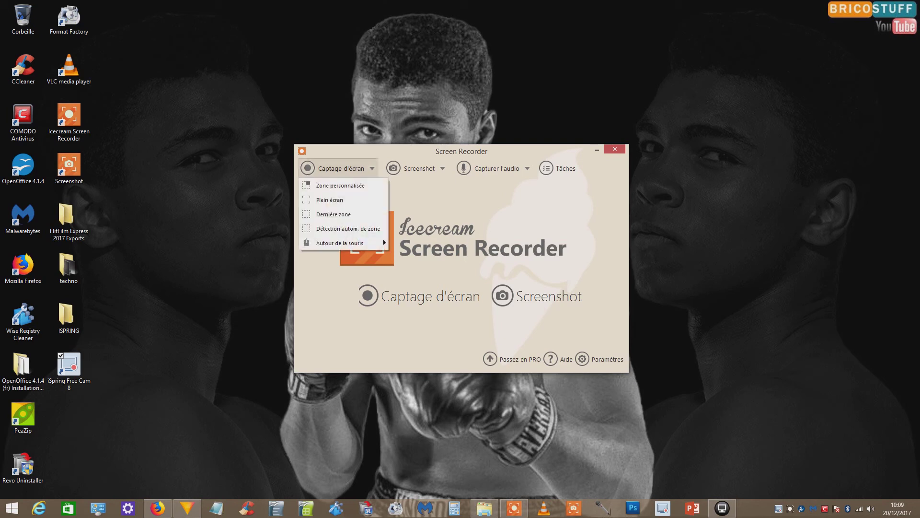
{"action": "left_click", "coordinate": [416, 168]}
{"action": "left_click", "coordinate": [336, 169]}
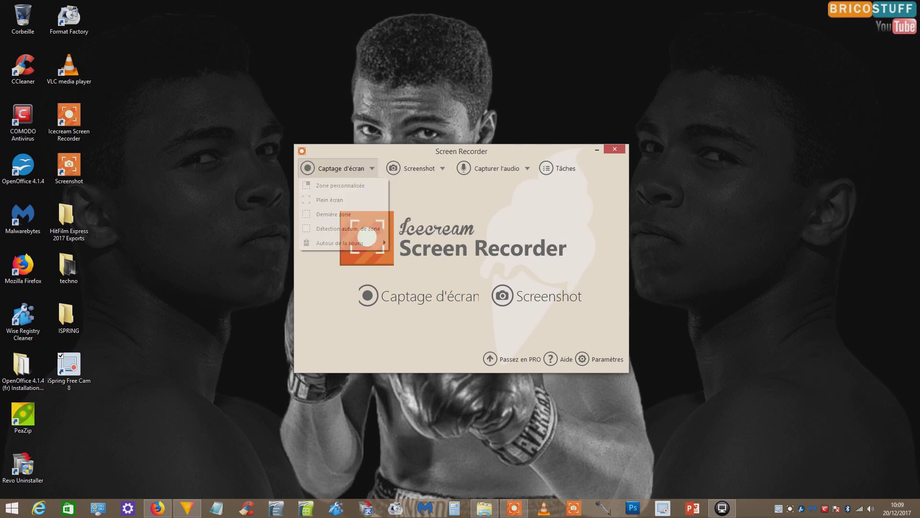
{"action": "left_click", "coordinate": [336, 200]}
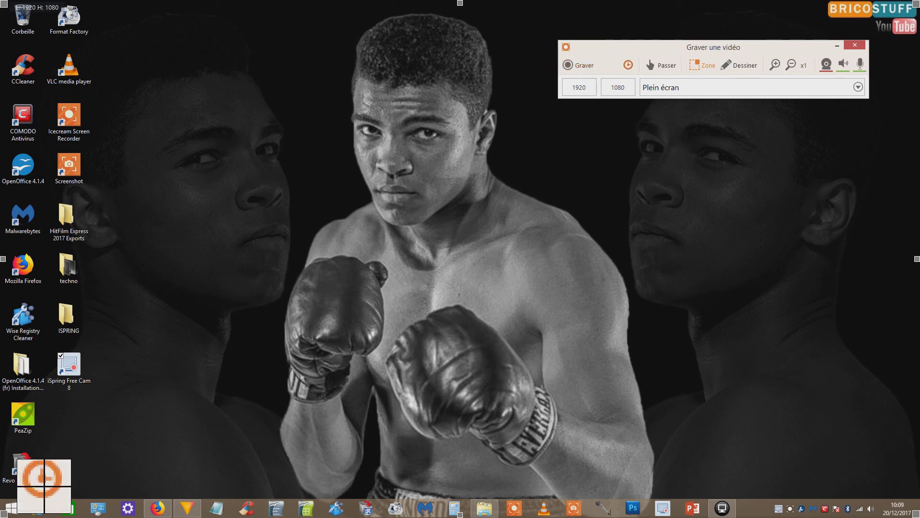
{"action": "left_click", "coordinate": [628, 64]}
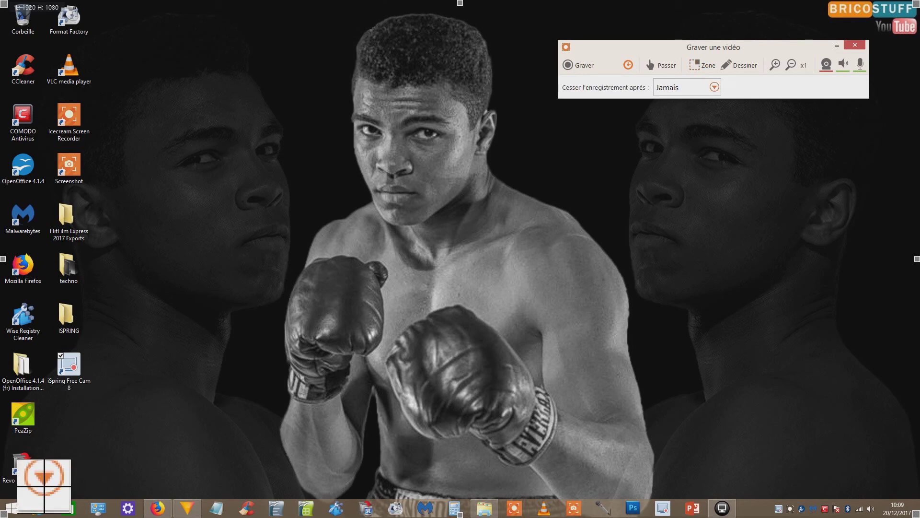
{"action": "left_click", "coordinate": [715, 86]}
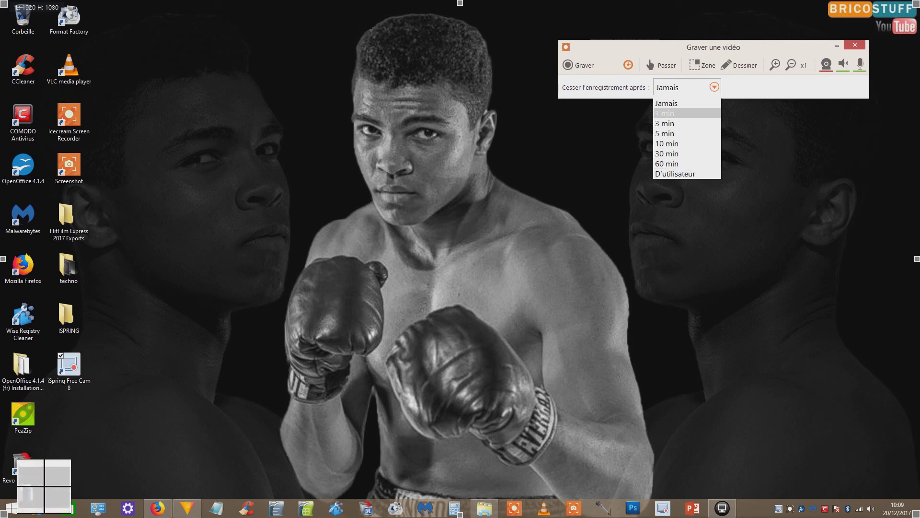
Set auto-stop to D'utilisateur with a 2 min limit
{"action": "left_click", "coordinate": [675, 174]}
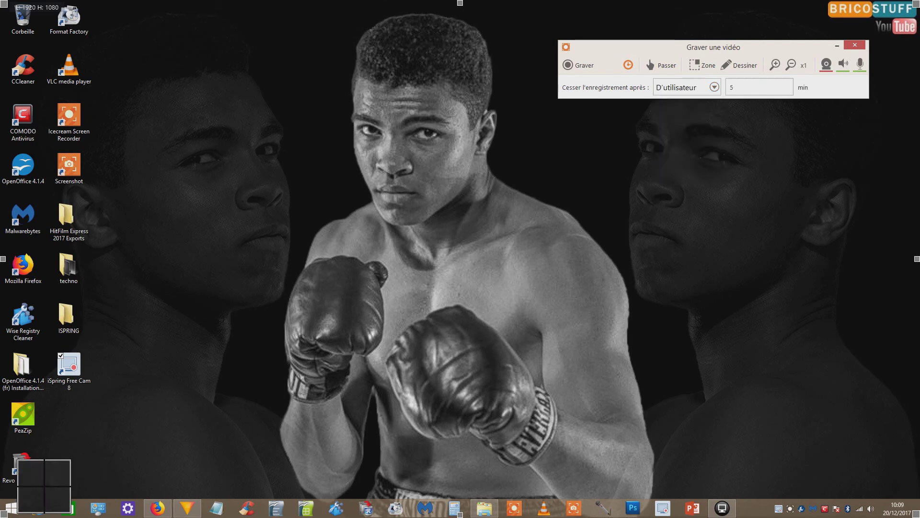
{"action": "left_click_drag", "start_coordinate": [744, 90], "coordinate": [719, 91]}
{"action": "type", "text": "2"}
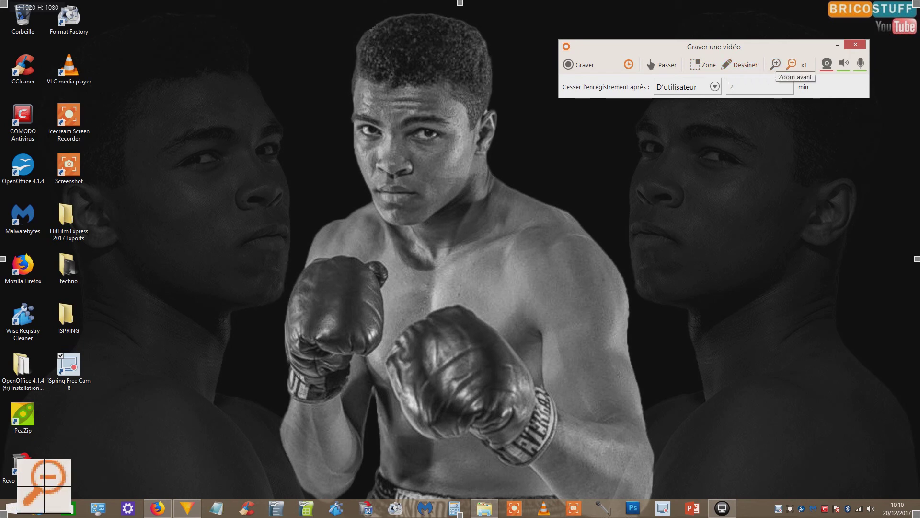
Zoom the capture in step by step from x2 to x16
{"action": "left_click", "coordinate": [776, 64]}
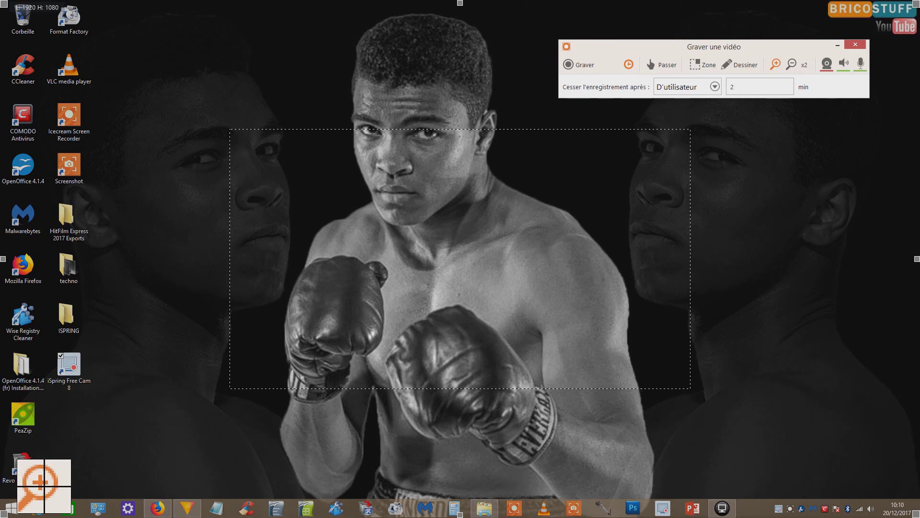
{"action": "left_click", "coordinate": [775, 64]}
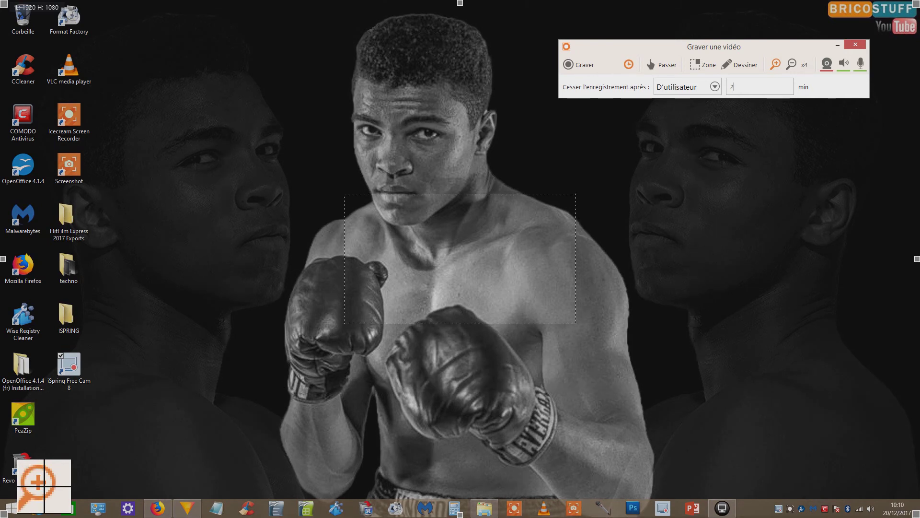
{"action": "left_click", "coordinate": [776, 64]}
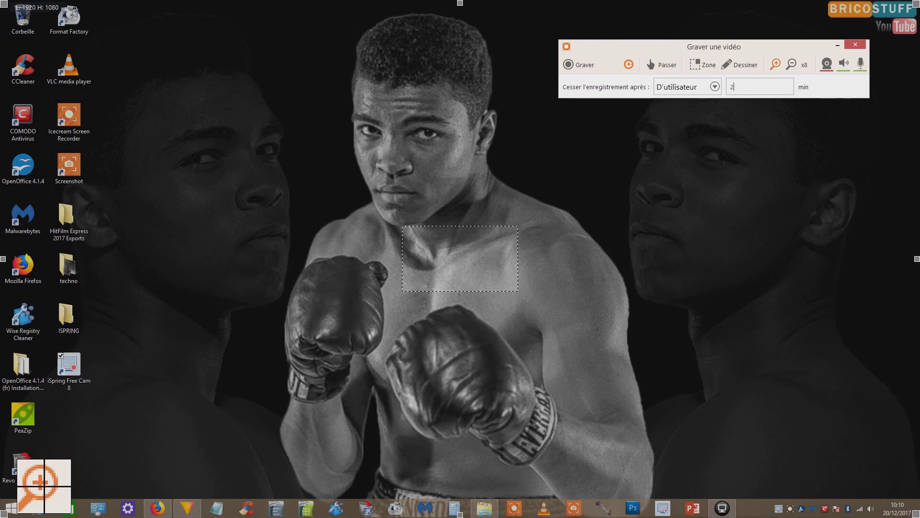
{"action": "left_click", "coordinate": [777, 65]}
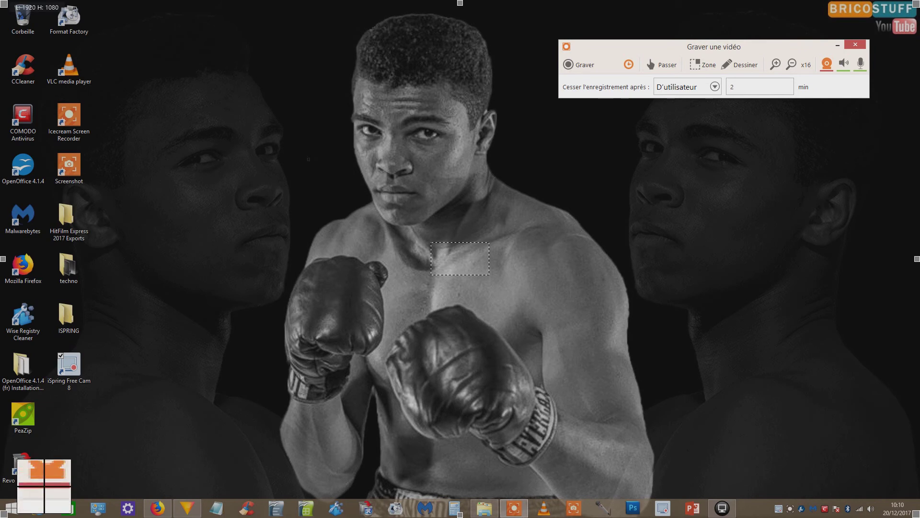
Lower the audio volume, restore it to nearly full, then show the Dessiner drawing toolbar
{"action": "left_click", "coordinate": [844, 63]}
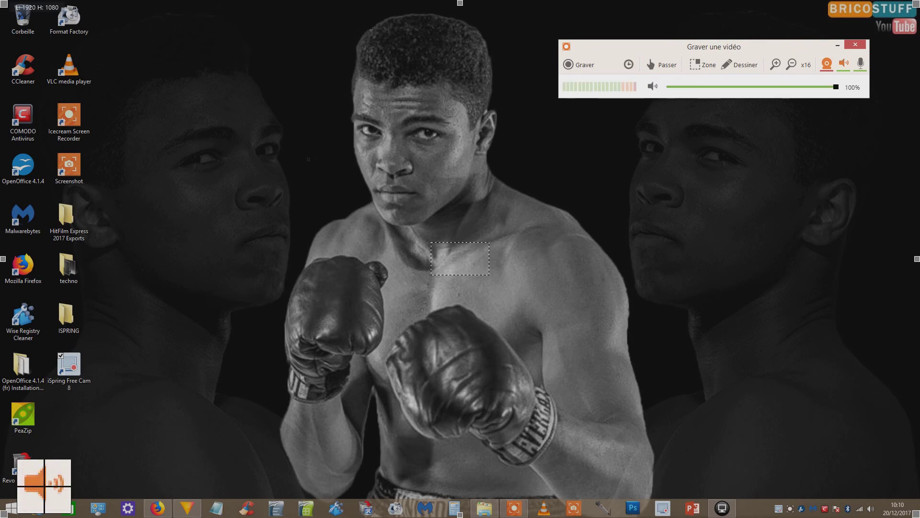
{"action": "left_click_drag", "start_coordinate": [833, 87], "coordinate": [781, 87]}
{"action": "left_click", "coordinate": [861, 64]}
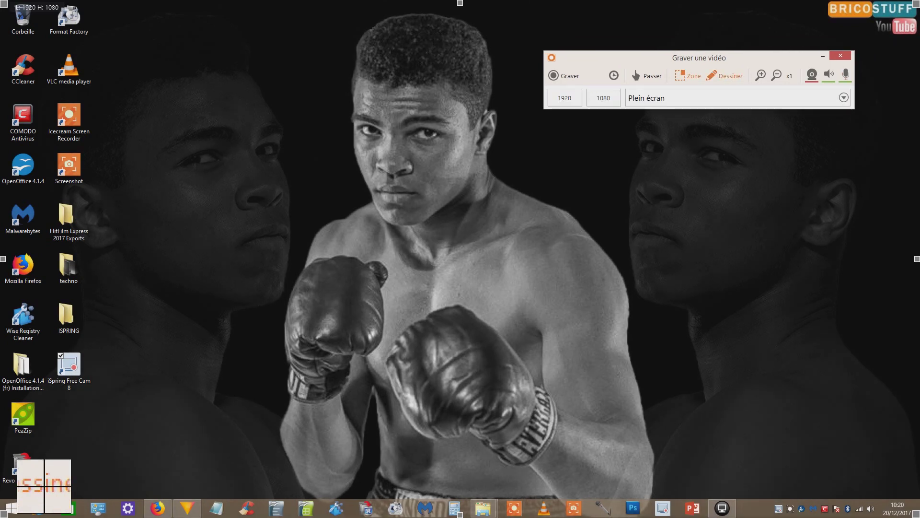
{"action": "left_click", "coordinate": [725, 76]}
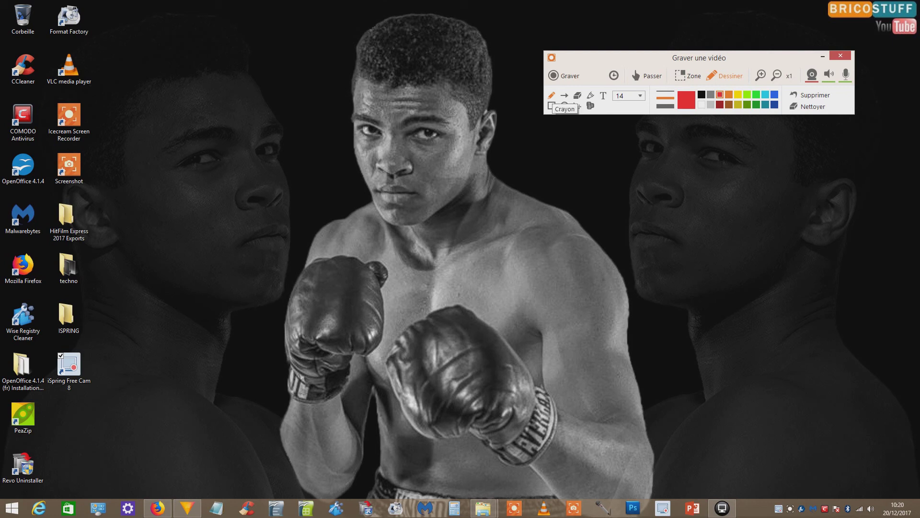
Set the pencil to size 16 with medium line thickness
{"action": "left_click", "coordinate": [640, 96]}
{"action": "left_click", "coordinate": [640, 96]}
{"action": "left_click", "coordinate": [665, 91]}
{"action": "left_click", "coordinate": [665, 106]}
{"action": "left_click", "coordinate": [640, 96]}
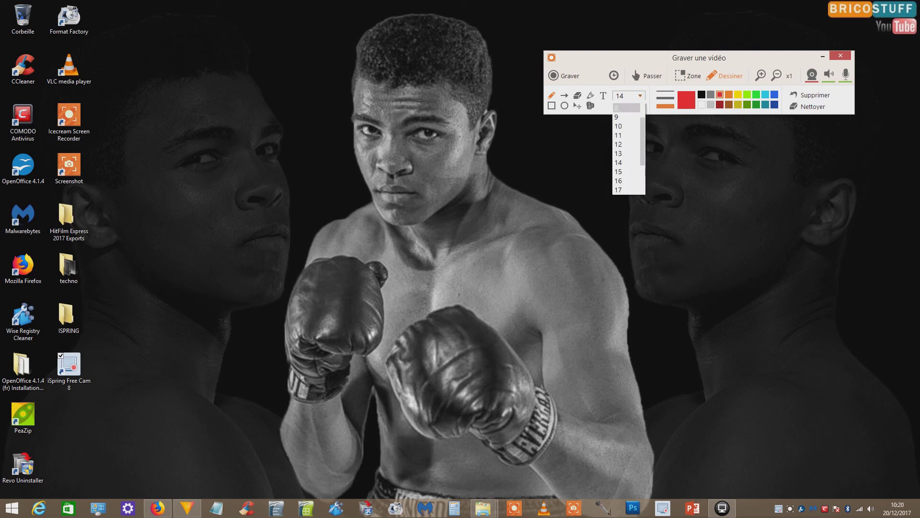
{"action": "left_click", "coordinate": [627, 181]}
{"action": "left_click", "coordinate": [665, 97]}
Handwrite the boxer's name in red across the desktop
{"action": "left_click_drag", "start_coordinate": [124, 178], "coordinate": [130, 251]}
{"action": "left_click_drag", "start_coordinate": [117, 155], "coordinate": [176, 278]}
{"action": "mouse_move", "coordinate": [193, 225]}
{"action": "left_mouse_down"}
{"action": "mouse_move", "coordinate": [205, 247]}
{"action": "mouse_move", "coordinate": [229, 207]}
{"action": "mouse_move", "coordinate": [274, 252]}
{"action": "mouse_move", "coordinate": [314, 242]}
{"action": "mouse_move", "coordinate": [350, 216]}
{"action": "mouse_move", "coordinate": [379, 230]}
{"action": "mouse_move", "coordinate": [427, 229]}
{"action": "left_mouse_up"}
{"action": "mouse_move", "coordinate": [445, 191]}
{"action": "left_mouse_down"}
{"action": "mouse_move", "coordinate": [458, 235]}
{"action": "mouse_move", "coordinate": [529, 152]}
{"action": "left_mouse_up"}
{"action": "left_click_drag", "start_coordinate": [539, 138], "coordinate": [569, 219]}
{"action": "mouse_move", "coordinate": [516, 201]}
{"action": "left_mouse_down"}
{"action": "mouse_move", "coordinate": [624, 185]}
{"action": "mouse_move", "coordinate": [661, 218]}
{"action": "left_mouse_up"}
{"action": "left_click", "coordinate": [640, 153]}
Switch to blue at size 20 and scribble a loop, zigzag and dots over the glove
{"action": "left_click", "coordinate": [775, 94]}
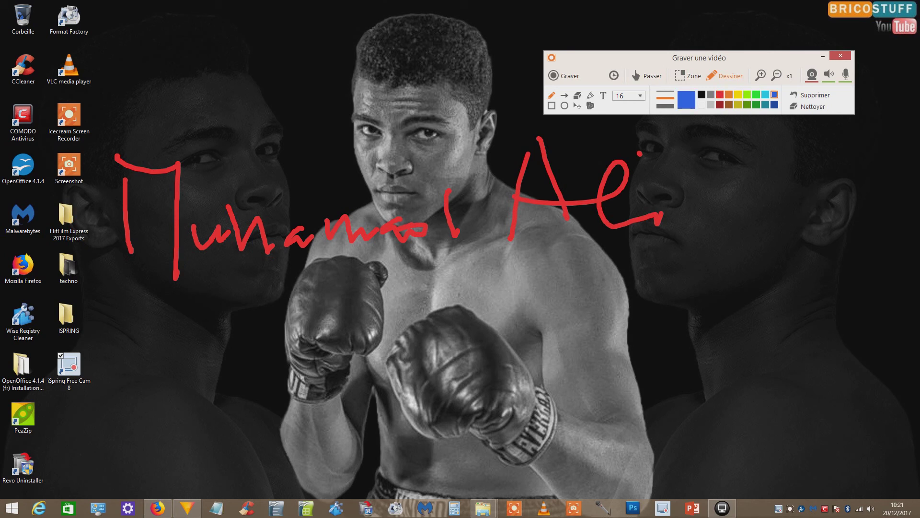
{"action": "left_click", "coordinate": [640, 95]}
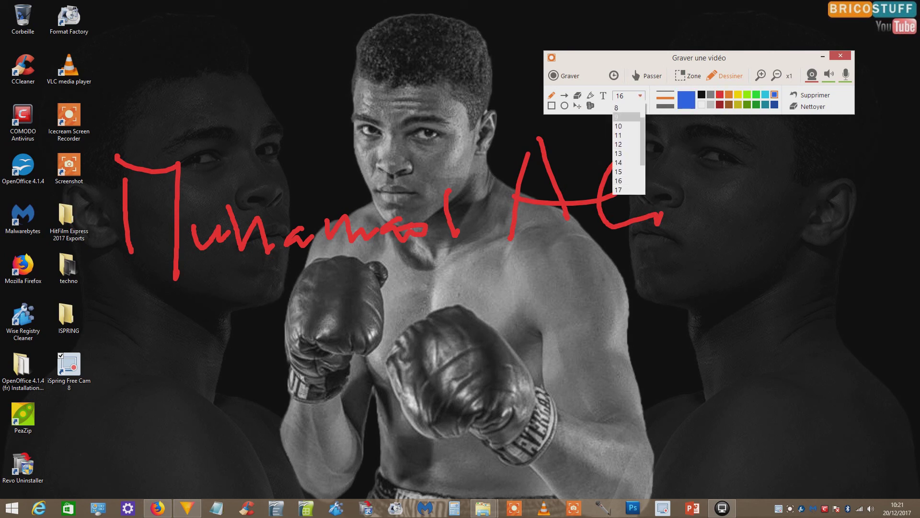
{"action": "key", "text": "Down"}
{"action": "key", "text": "Down"}
{"action": "key", "text": "Down"}
{"action": "key", "text": "Down"}
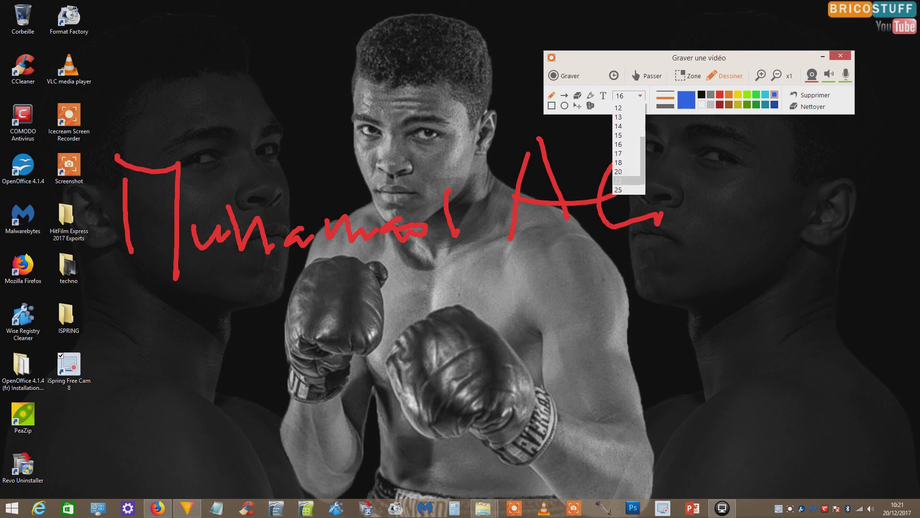
{"action": "key", "text": "Return"}
{"action": "mouse_move", "coordinate": [727, 300]}
{"action": "left_mouse_down"}
{"action": "mouse_move", "coordinate": [763, 311]}
{"action": "mouse_move", "coordinate": [705, 312]}
{"action": "left_mouse_up"}
{"action": "mouse_move", "coordinate": [674, 300]}
{"action": "left_mouse_down"}
{"action": "mouse_move", "coordinate": [692, 298]}
{"action": "mouse_move", "coordinate": [643, 328]}
{"action": "mouse_move", "coordinate": [510, 311]}
{"action": "mouse_move", "coordinate": [440, 266]}
{"action": "mouse_move", "coordinate": [576, 349]}
{"action": "left_mouse_up"}
{"action": "left_click", "coordinate": [419, 373]}
{"action": "left_click", "coordinate": [447, 377]}
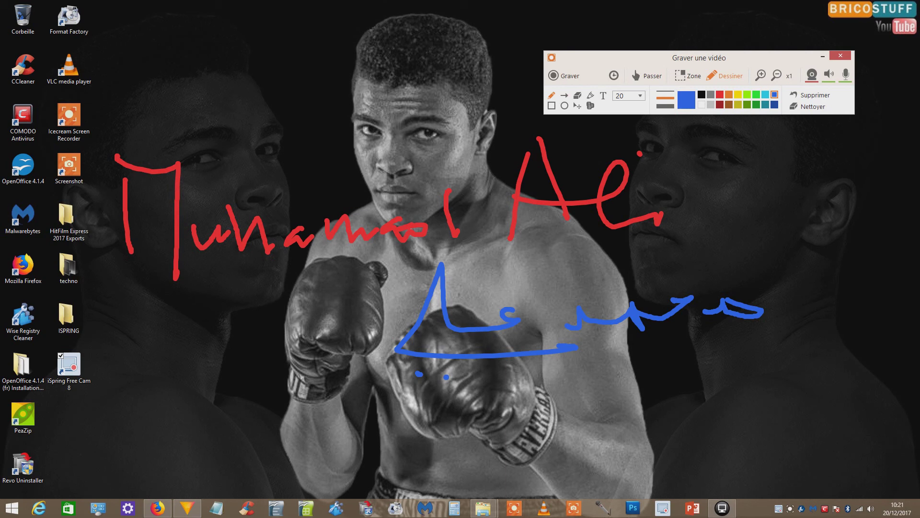
Draw three blue vertical strokes above the face, then undo all three with Supprimer
{"action": "left_click_drag", "start_coordinate": [273, 50], "coordinate": [286, 103]}
{"action": "left_click_drag", "start_coordinate": [300, 54], "coordinate": [314, 116]}
{"action": "left_click_drag", "start_coordinate": [331, 59], "coordinate": [342, 118]}
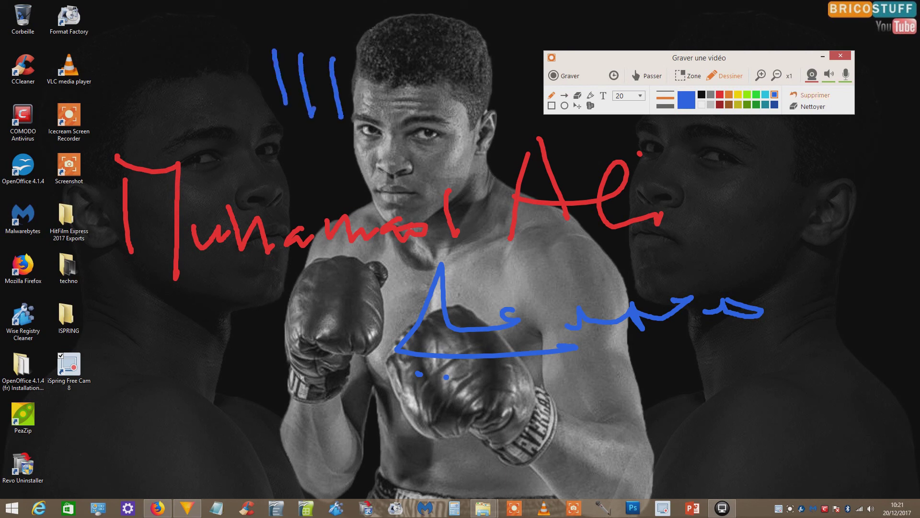
{"action": "left_click", "coordinate": [813, 95]}
{"action": "left_click", "coordinate": [814, 95]}
{"action": "left_click", "coordinate": [813, 95]}
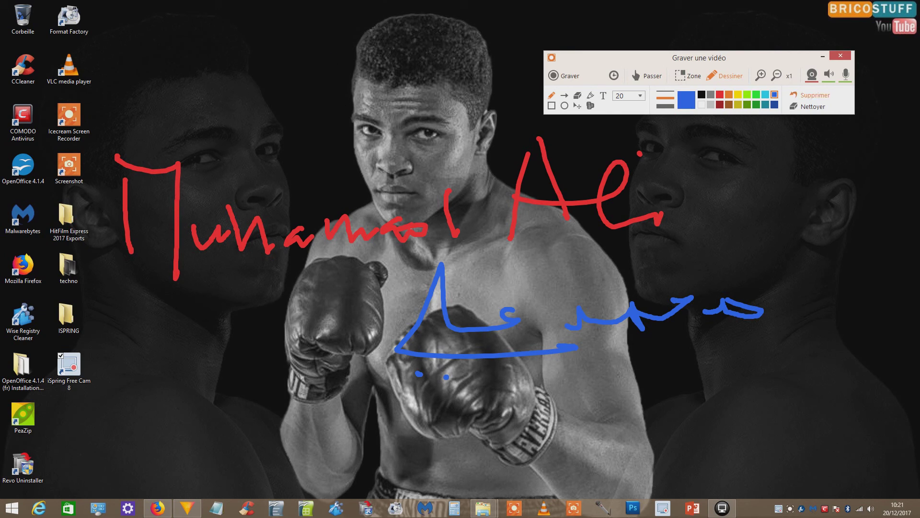
Draw three blue curved strokes near the top left, then wipe everything with Nettoyer
{"action": "left_click_drag", "start_coordinate": [207, 48], "coordinate": [218, 99]}
{"action": "left_click_drag", "start_coordinate": [245, 47], "coordinate": [262, 101]}
{"action": "left_click_drag", "start_coordinate": [293, 43], "coordinate": [307, 97]}
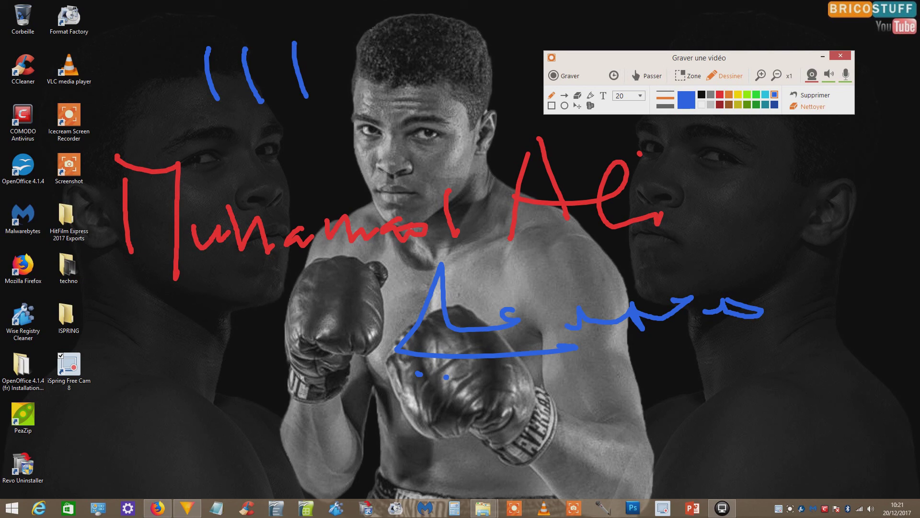
{"action": "left_click", "coordinate": [813, 107]}
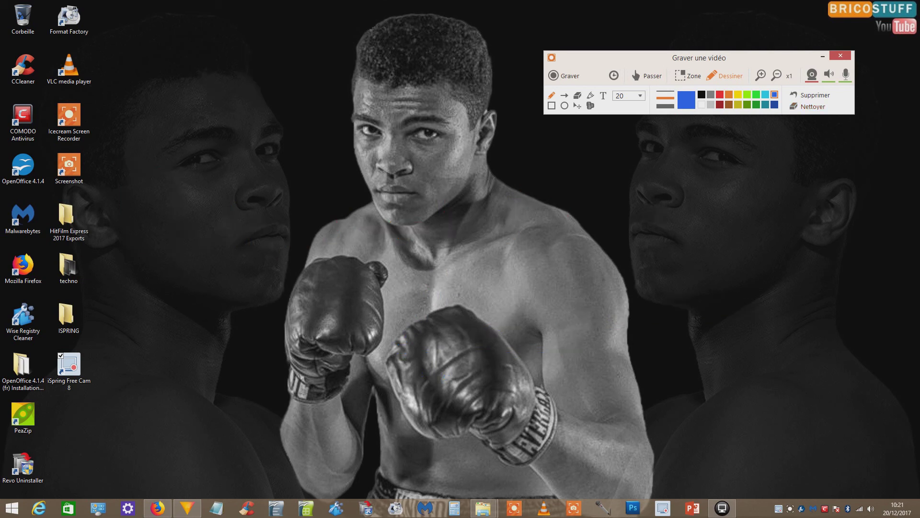
Draw a red arrow between the two side faces
{"action": "left_click", "coordinate": [565, 95]}
{"action": "left_click", "coordinate": [721, 95]}
{"action": "left_click_drag", "start_coordinate": [204, 157], "coordinate": [657, 154]}
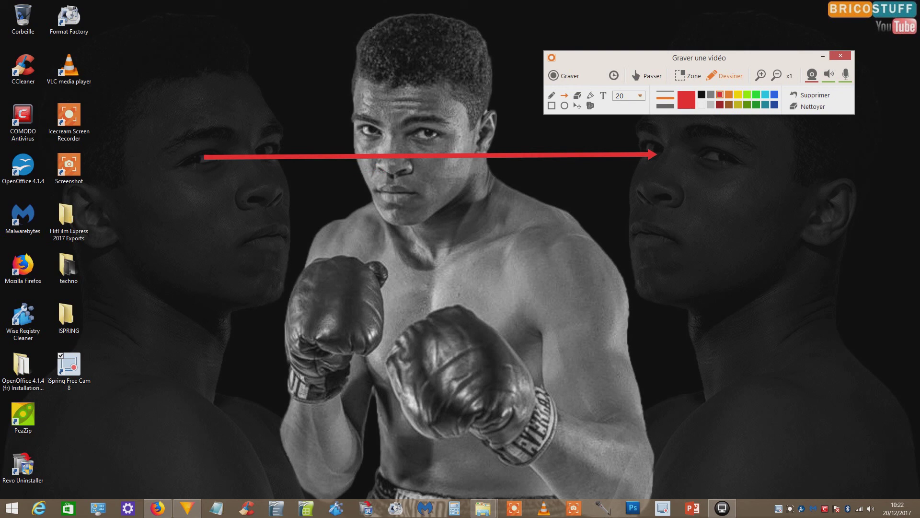
At size 8, draw a red line from right eye to left nose, pick lime green, then clear
{"action": "left_click", "coordinate": [640, 96]}
{"action": "scroll", "coordinate": [627, 124], "scroll_direction": "up", "scroll_amount": 2}
{"action": "left_click", "coordinate": [627, 107]}
{"action": "left_click", "coordinate": [665, 92]}
{"action": "left_click", "coordinate": [665, 107]}
{"action": "mouse_move", "coordinate": [721, 159]}
{"action": "left_mouse_down"}
{"action": "mouse_move", "coordinate": [561, 178]}
{"action": "mouse_move", "coordinate": [275, 184]}
{"action": "mouse_move", "coordinate": [260, 206]}
{"action": "mouse_move", "coordinate": [433, 360]}
{"action": "left_mouse_up"}
{"action": "left_click", "coordinate": [747, 94]}
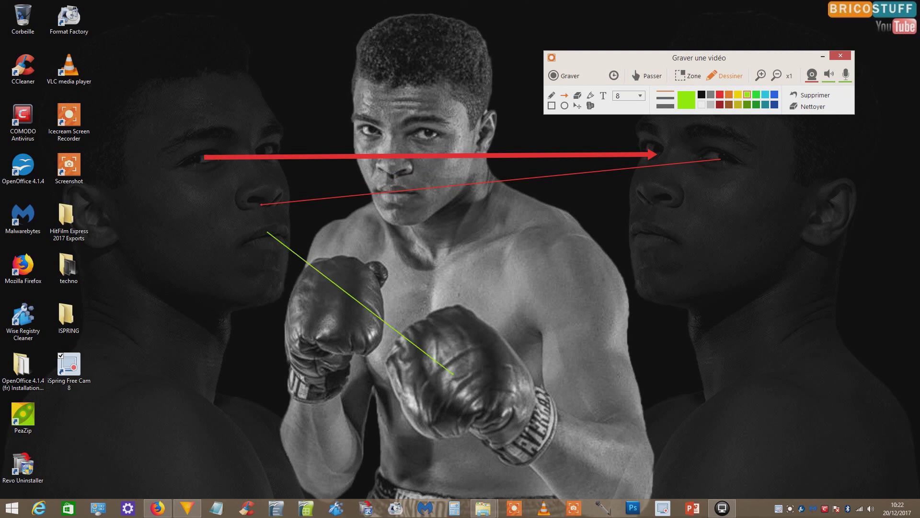
{"action": "left_click", "coordinate": [810, 106]}
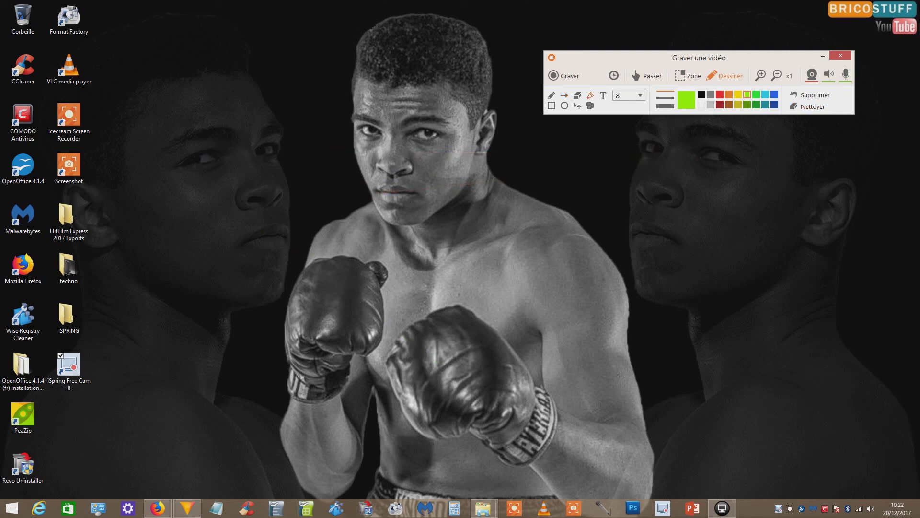
Highlight the boxer's eyes in yellow and erase strips from it, including at size 34
{"action": "left_click", "coordinate": [738, 95]}
{"action": "left_click_drag", "start_coordinate": [357, 131], "coordinate": [444, 132]}
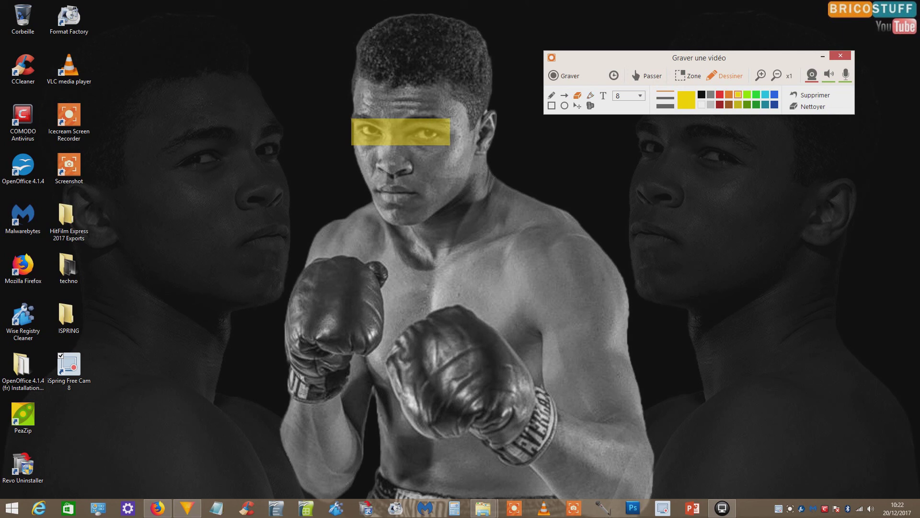
{"action": "mouse_move", "coordinate": [406, 145]}
{"action": "left_mouse_down"}
{"action": "mouse_move", "coordinate": [404, 118]}
{"action": "mouse_move", "coordinate": [406, 144]}
{"action": "left_mouse_up"}
{"action": "left_click", "coordinate": [640, 96]}
{"action": "left_click_drag", "start_coordinate": [643, 142], "coordinate": [642, 172]}
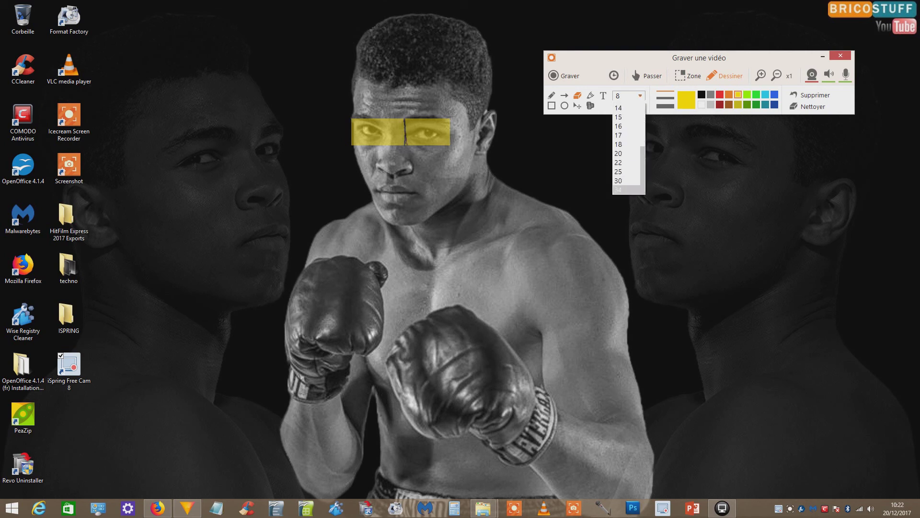
{"action": "left_click", "coordinate": [626, 187]}
{"action": "mouse_move", "coordinate": [385, 118]}
{"action": "left_mouse_down"}
{"action": "mouse_move", "coordinate": [387, 145]}
{"action": "mouse_move", "coordinate": [385, 118]}
{"action": "left_mouse_up"}
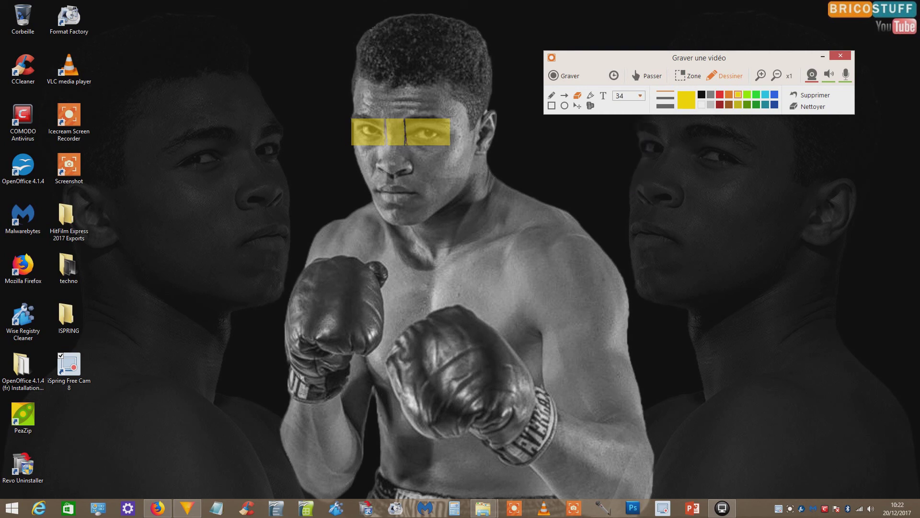
Erase more of the highlight at size 16 with medium and thick widths, then clear it
{"action": "left_click", "coordinate": [640, 96]}
{"action": "left_click", "coordinate": [627, 127]}
{"action": "mouse_move", "coordinate": [422, 131]}
{"action": "left_mouse_down"}
{"action": "mouse_move", "coordinate": [428, 145]}
{"action": "mouse_move", "coordinate": [427, 118]}
{"action": "mouse_move", "coordinate": [424, 145]}
{"action": "left_mouse_up"}
{"action": "left_click", "coordinate": [666, 98]}
{"action": "left_click_drag", "start_coordinate": [444, 144], "coordinate": [444, 118]}
{"action": "left_click", "coordinate": [665, 106]}
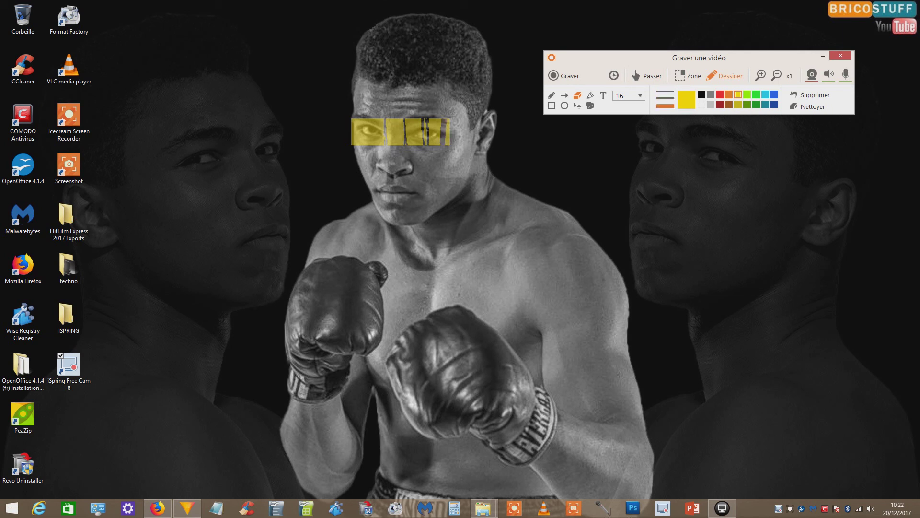
{"action": "mouse_move", "coordinate": [365, 144]}
{"action": "left_mouse_down"}
{"action": "mouse_move", "coordinate": [364, 119]}
{"action": "mouse_move", "coordinate": [450, 131]}
{"action": "left_mouse_up"}
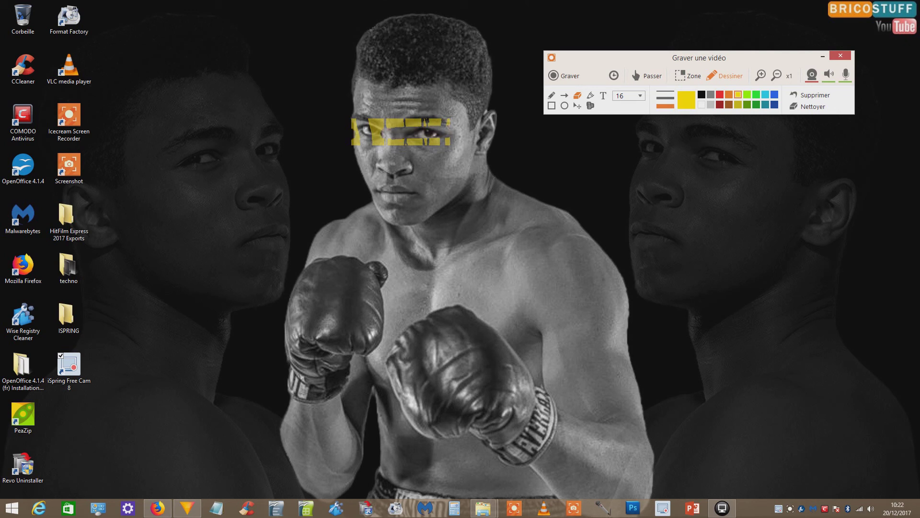
{"action": "left_click", "coordinate": [813, 107]}
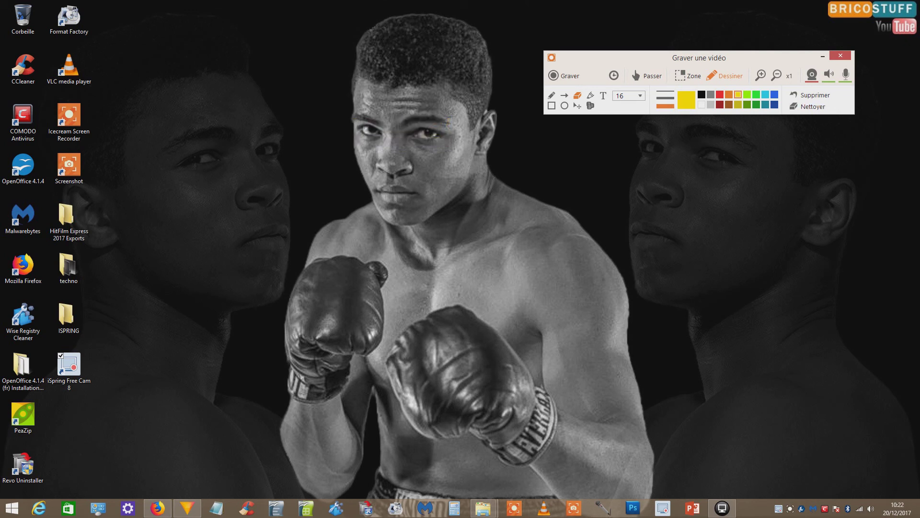
Paint a size-34 black blob on the boxer's shoulder, then set medium line thickness
{"action": "left_click", "coordinate": [604, 96]}
{"action": "left_click", "coordinate": [775, 95]}
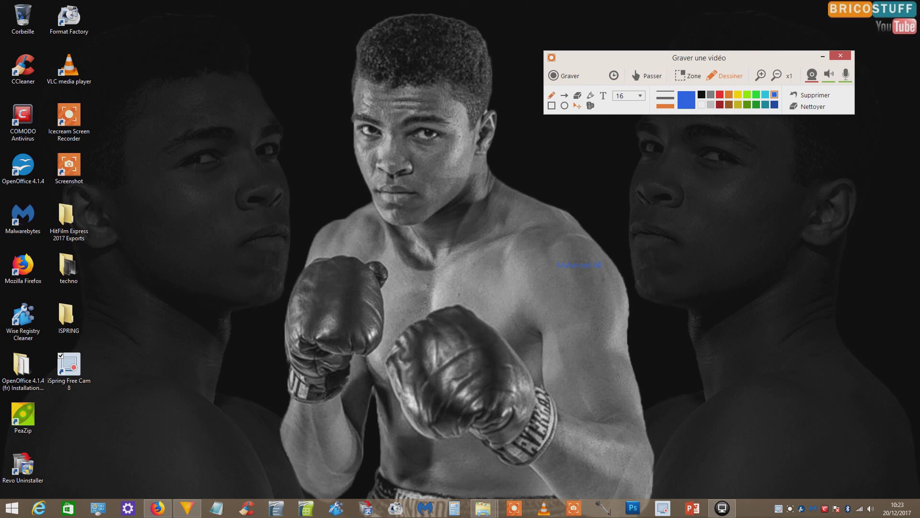
{"action": "left_click", "coordinate": [640, 96]}
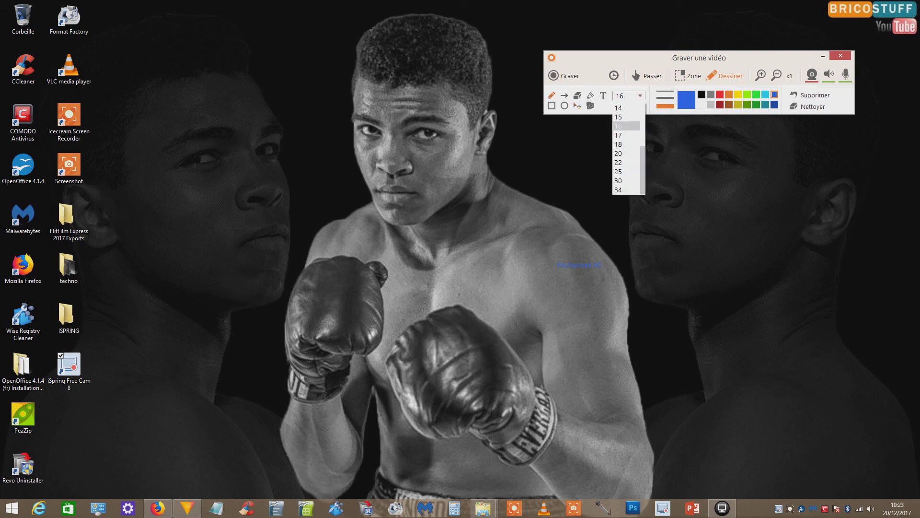
{"action": "left_click", "coordinate": [631, 190]}
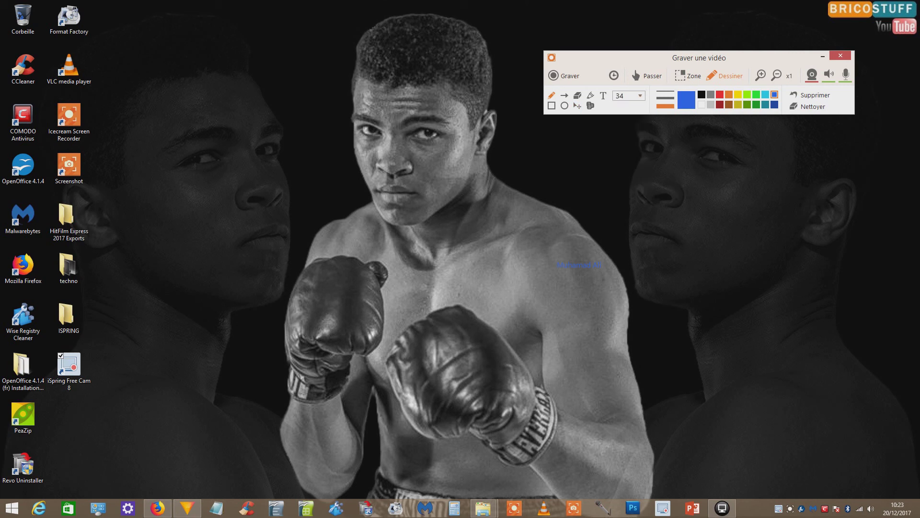
{"action": "left_click", "coordinate": [702, 94]}
{"action": "left_click", "coordinate": [579, 288]}
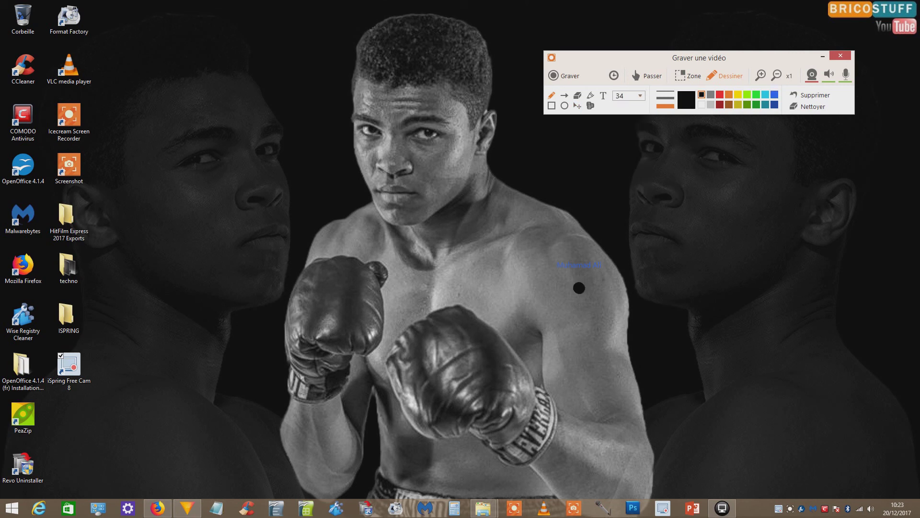
{"action": "mouse_move", "coordinate": [579, 288]}
{"action": "left_mouse_down"}
{"action": "mouse_move", "coordinate": [594, 271]}
{"action": "mouse_move", "coordinate": [600, 284]}
{"action": "mouse_move", "coordinate": [591, 293]}
{"action": "left_mouse_up"}
{"action": "left_click", "coordinate": [665, 98]}
Frame the boxer's head with a red rectangle and a yellow ellipse
{"action": "left_click", "coordinate": [720, 94]}
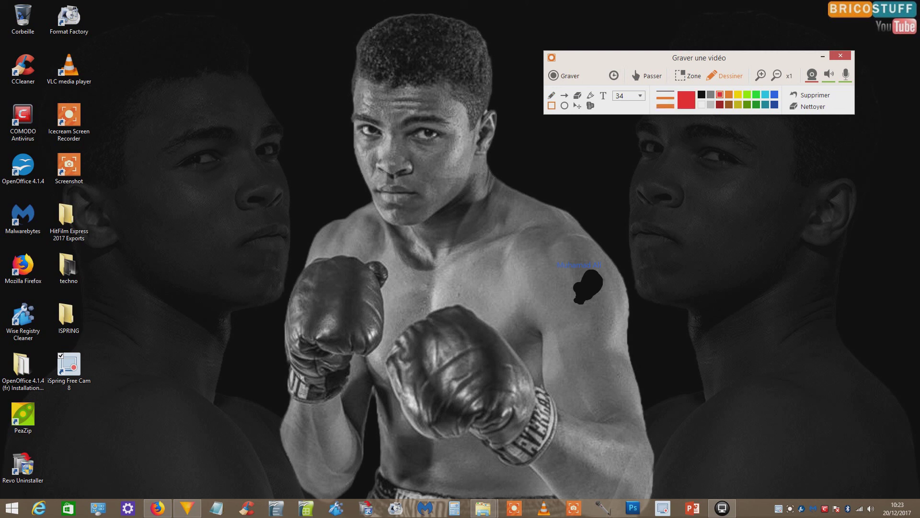
{"action": "left_click_drag", "start_coordinate": [333, 3], "coordinate": [510, 243]}
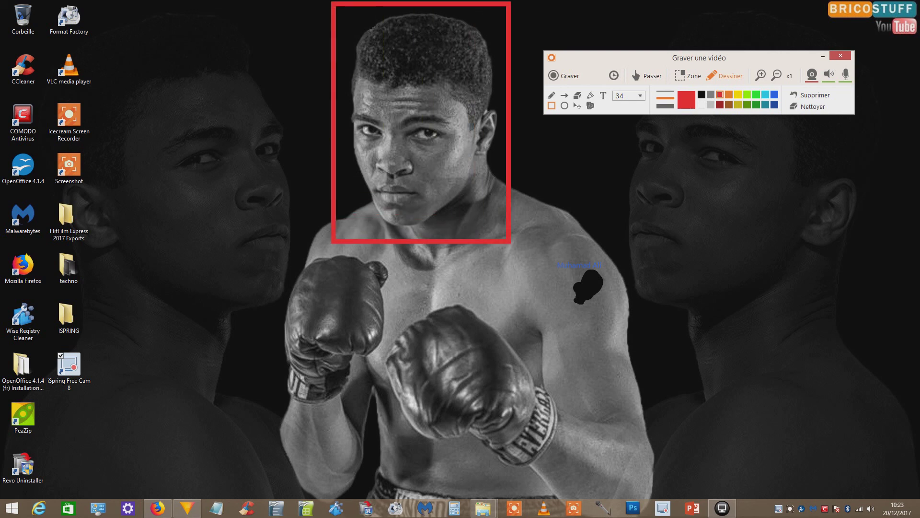
{"action": "left_click", "coordinate": [565, 105]}
{"action": "left_click", "coordinate": [738, 94]}
{"action": "left_click_drag", "start_coordinate": [338, 4], "coordinate": [504, 239]}
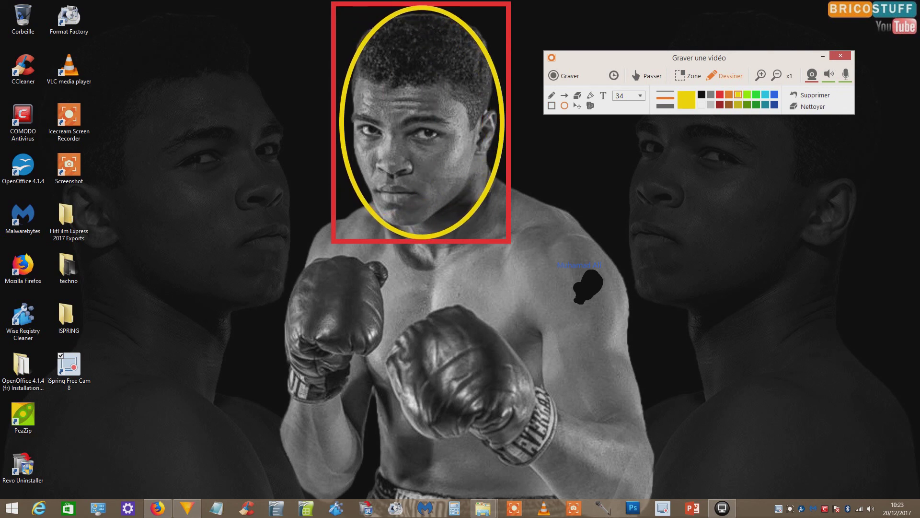
Place a size 8 red step marker 1 on the right-hand face
{"action": "left_click", "coordinate": [591, 105]}
{"action": "left_click", "coordinate": [640, 96]}
{"action": "left_click_drag", "start_coordinate": [642, 165], "coordinate": [643, 136]}
{"action": "left_click", "coordinate": [619, 108]}
{"action": "left_click", "coordinate": [720, 95]}
{"action": "left_click", "coordinate": [714, 210]}
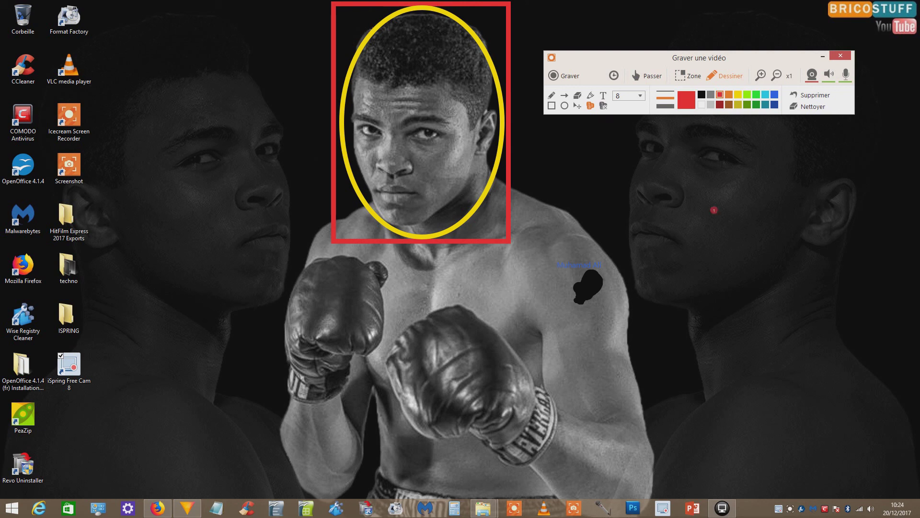
Add yellow markers 2 and 3 below marker 1, with marker 3 at size 13
{"action": "left_click", "coordinate": [738, 95]}
{"action": "left_click", "coordinate": [713, 219]}
{"action": "left_click", "coordinate": [640, 96]}
{"action": "left_click", "coordinate": [630, 154]}
{"action": "left_click", "coordinate": [712, 233]}
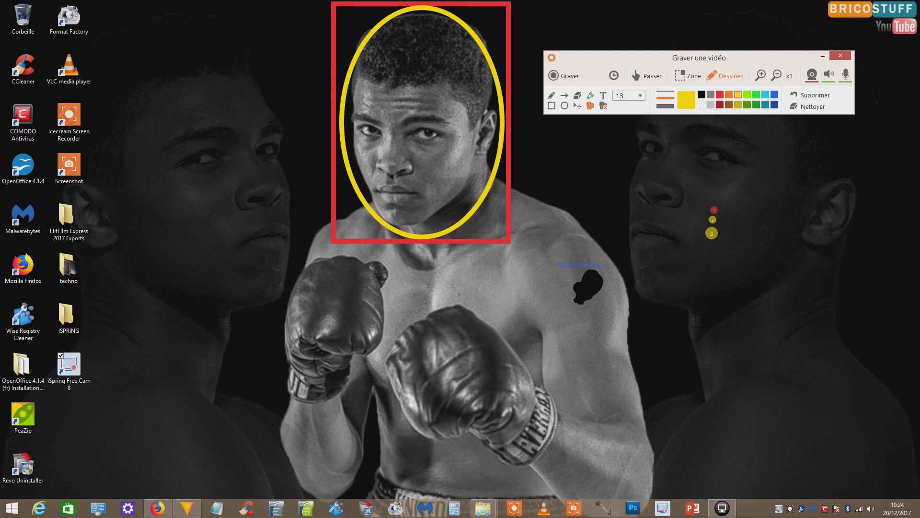
Add teal markers 4 to 12 across the face and neck
{"action": "left_click", "coordinate": [757, 95]}
{"action": "left_click", "coordinate": [766, 104]}
{"action": "left_click", "coordinate": [712, 253]}
{"action": "left_click", "coordinate": [711, 275]}
{"action": "left_click", "coordinate": [721, 295]}
{"action": "left_click", "coordinate": [751, 261]}
{"action": "left_click", "coordinate": [765, 267]}
{"action": "left_click", "coordinate": [756, 298]}
{"action": "left_click", "coordinate": [761, 314]}
{"action": "left_click", "coordinate": [805, 293]}
{"action": "left_click", "coordinate": [806, 319]}
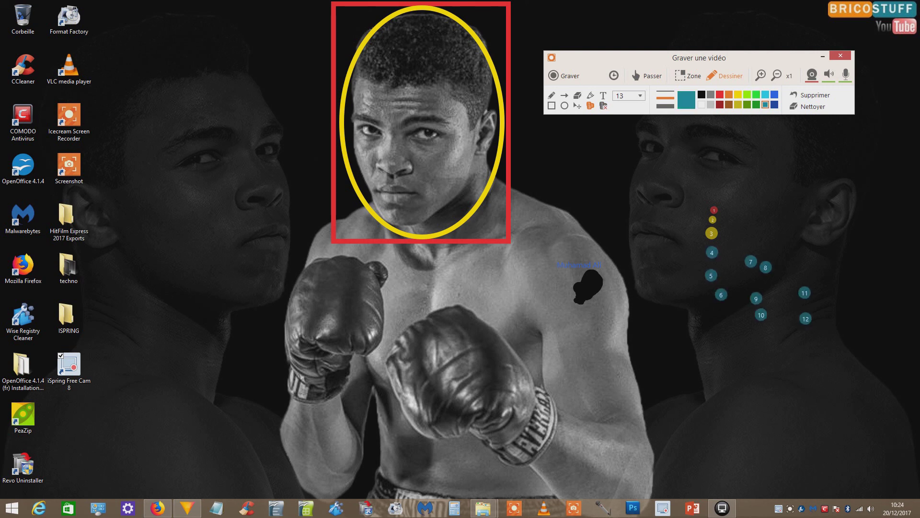
Reset the step counter and place teal markers 1–3 near the forehead
{"action": "left_click", "coordinate": [604, 106]}
{"action": "left_click", "coordinate": [754, 179]}
{"action": "left_click", "coordinate": [774, 179]}
{"action": "left_click", "coordinate": [803, 177]}
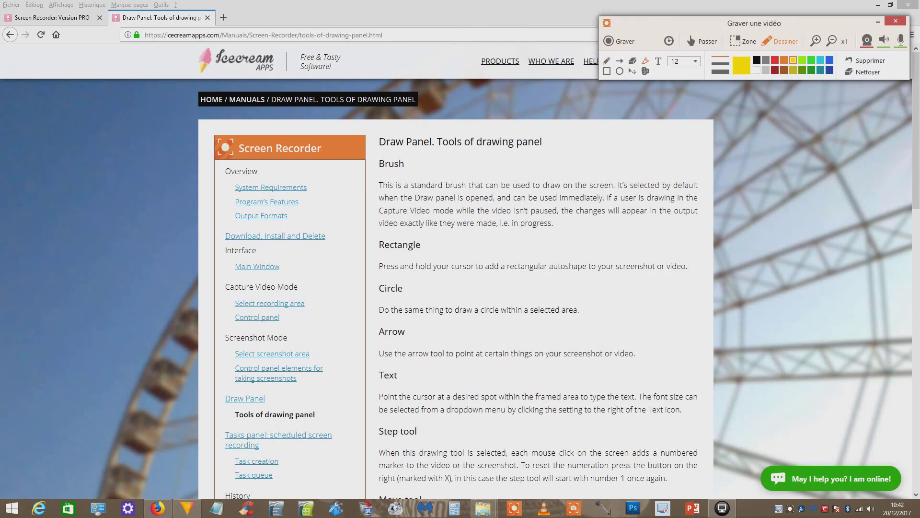
Highlight the Brush, Rectangle and Circle headings in yellow
{"action": "left_click_drag", "start_coordinate": [378, 162], "coordinate": [404, 162]}
{"action": "left_click_drag", "start_coordinate": [383, 243], "coordinate": [418, 244]}
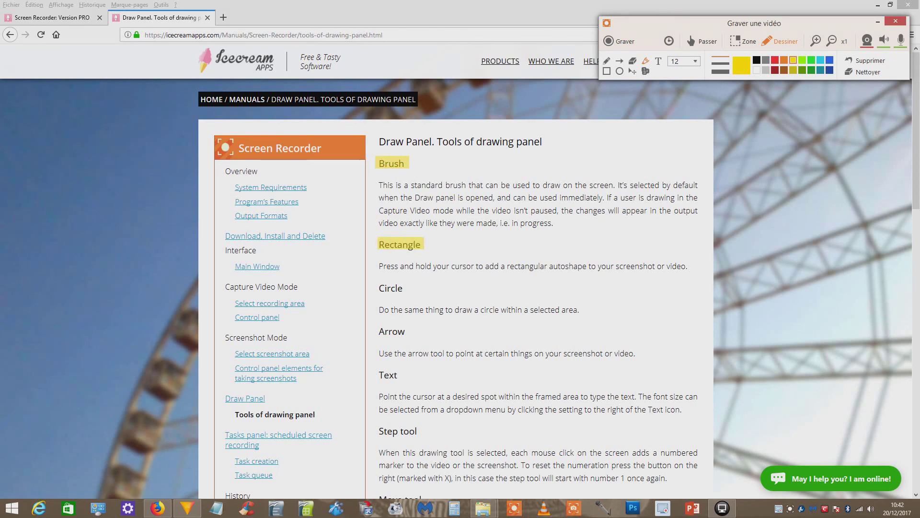
{"action": "left_click_drag", "start_coordinate": [378, 287], "coordinate": [408, 287]}
Number the Brush, Rectangle and Circle headings with red markers 1, 2 and 3
{"action": "left_click", "coordinate": [646, 71]}
{"action": "left_click", "coordinate": [776, 60]}
{"action": "left_click", "coordinate": [372, 160]}
{"action": "left_click", "coordinate": [371, 245]}
{"action": "left_click", "coordinate": [374, 288]}
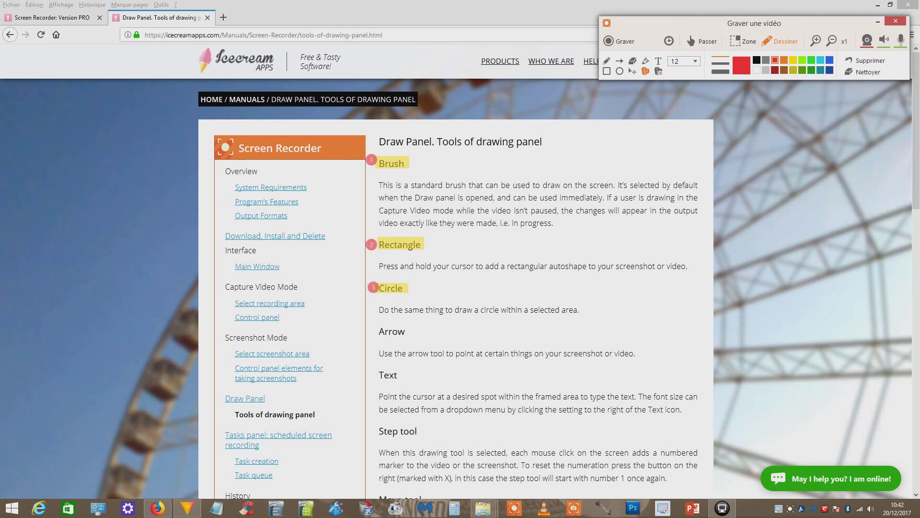
Box the three sections with a cyan rectangle and highlight "can be used" in the Brush paragraph
{"action": "left_click", "coordinate": [606, 71]}
{"action": "left_click", "coordinate": [821, 60]}
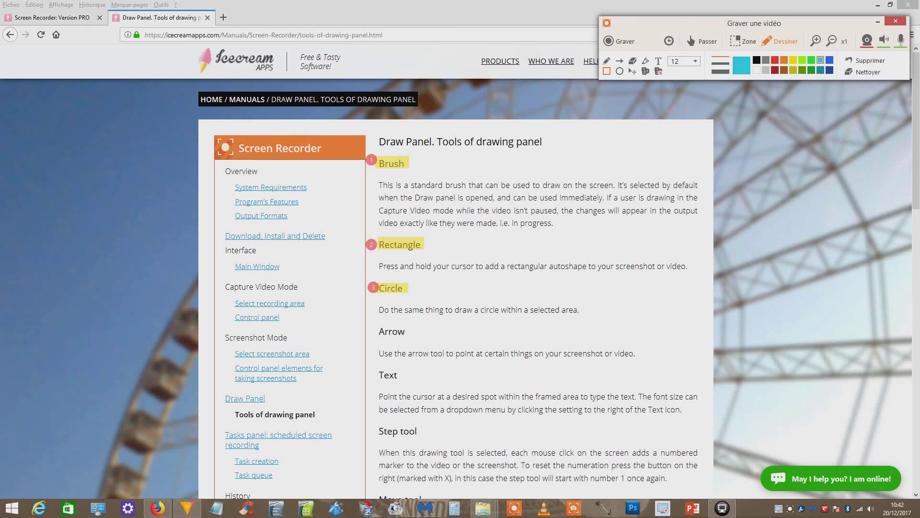
{"action": "mouse_move", "coordinate": [366, 147]}
{"action": "left_mouse_down"}
{"action": "mouse_move", "coordinate": [384, 235]}
{"action": "mouse_move", "coordinate": [446, 302]}
{"action": "mouse_move", "coordinate": [703, 300]}
{"action": "left_mouse_up"}
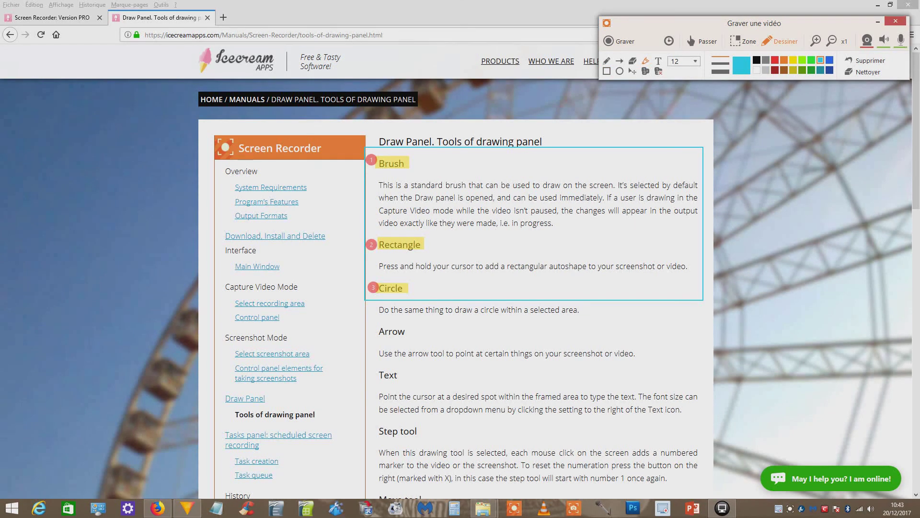
{"action": "left_click_drag", "start_coordinate": [487, 187], "coordinate": [613, 187]}
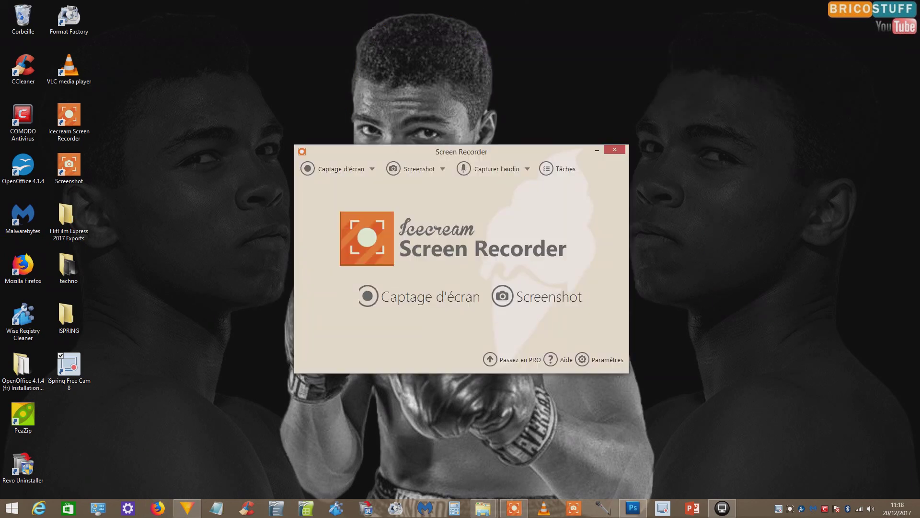
Take a Plein écran 1920×1080 screenshot and copy it to the clipboard
{"action": "left_click", "coordinate": [421, 168]}
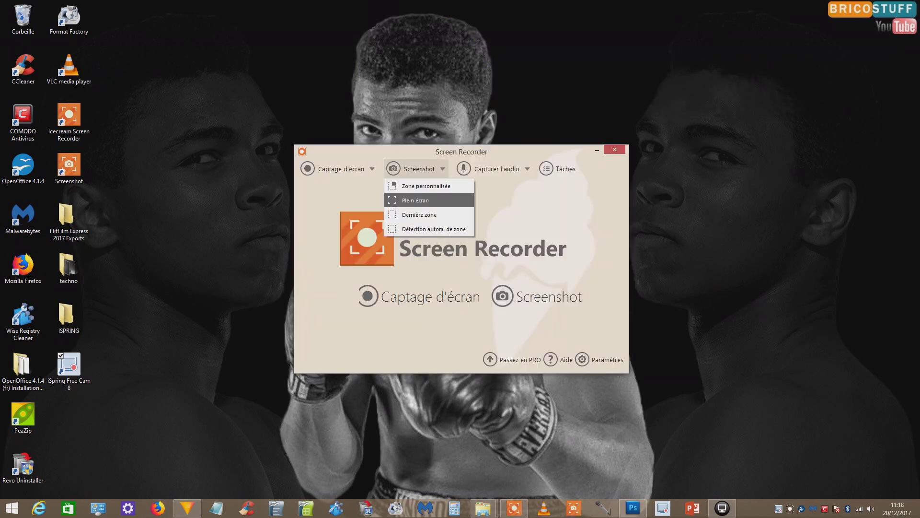
{"action": "left_click", "coordinate": [416, 199]}
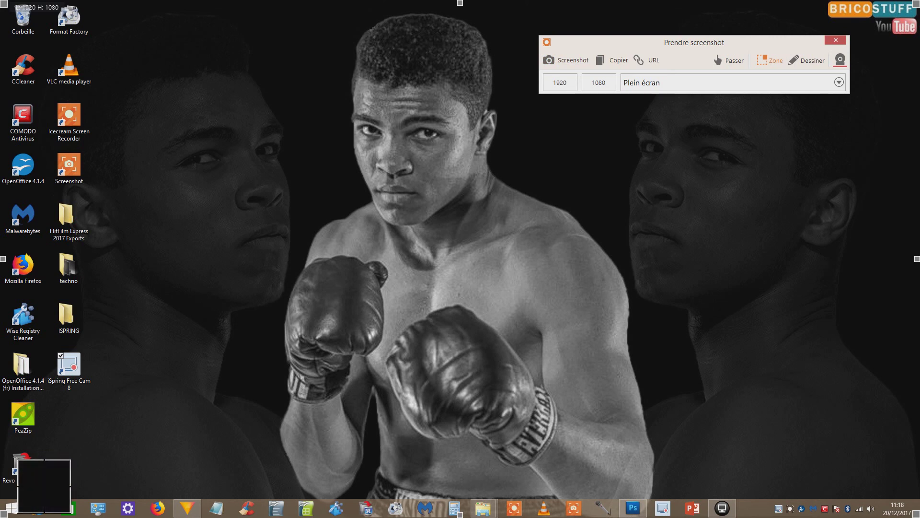
{"action": "left_click", "coordinate": [620, 60]}
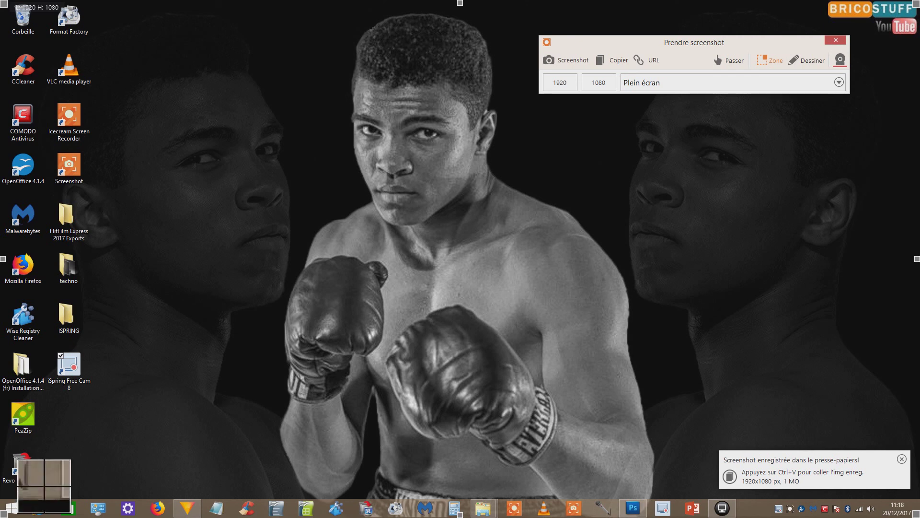
In Photoshop, confirm the 1920×1080 image size and paste the screenshot as Calque 1
{"action": "left_click", "coordinate": [836, 42]}
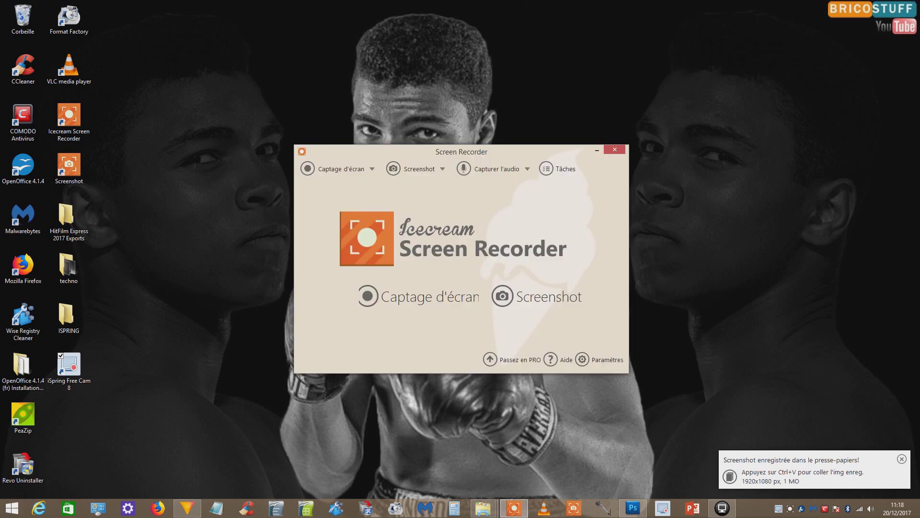
{"action": "left_click", "coordinate": [633, 508]}
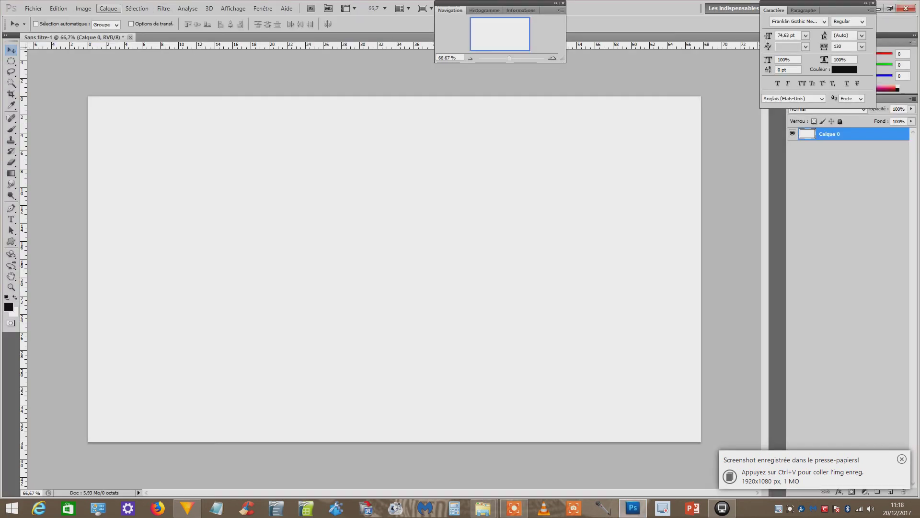
{"action": "left_click", "coordinate": [83, 9]}
{"action": "left_click", "coordinate": [104, 77]}
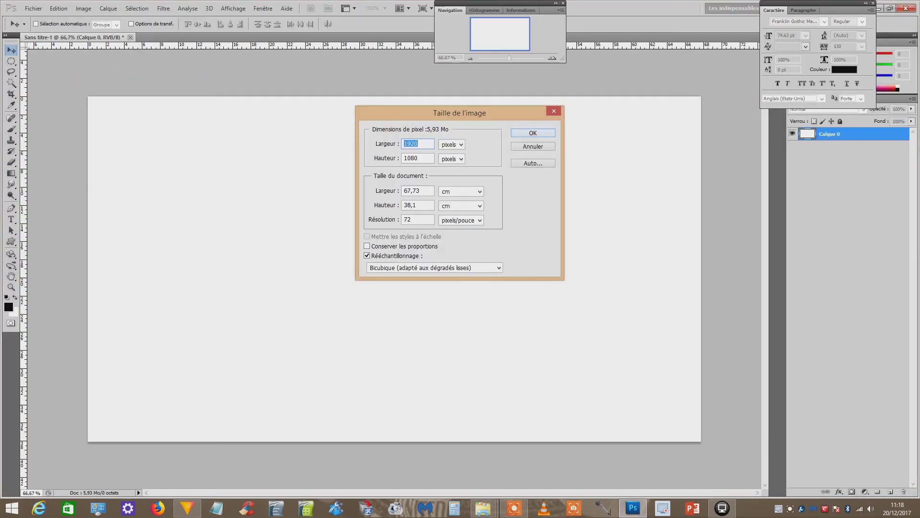
{"action": "key", "text": "Return"}
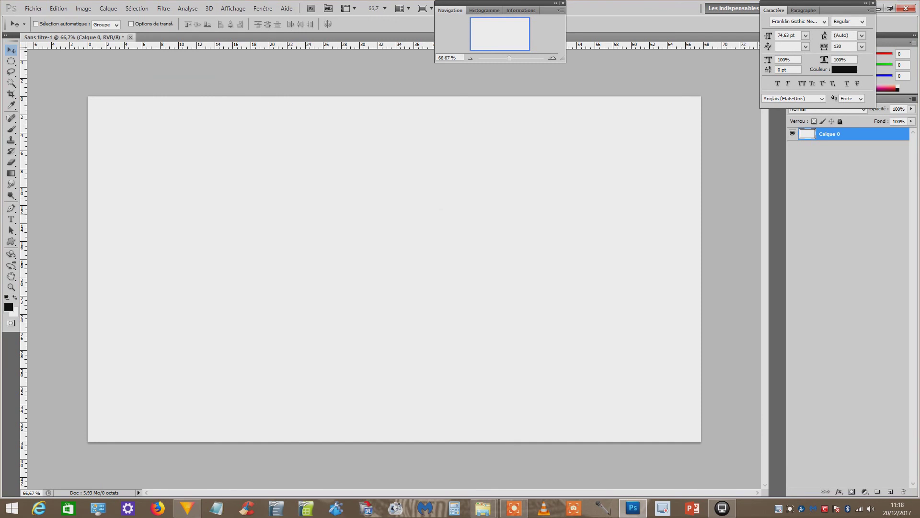
{"action": "key", "text": "ctrl+v"}
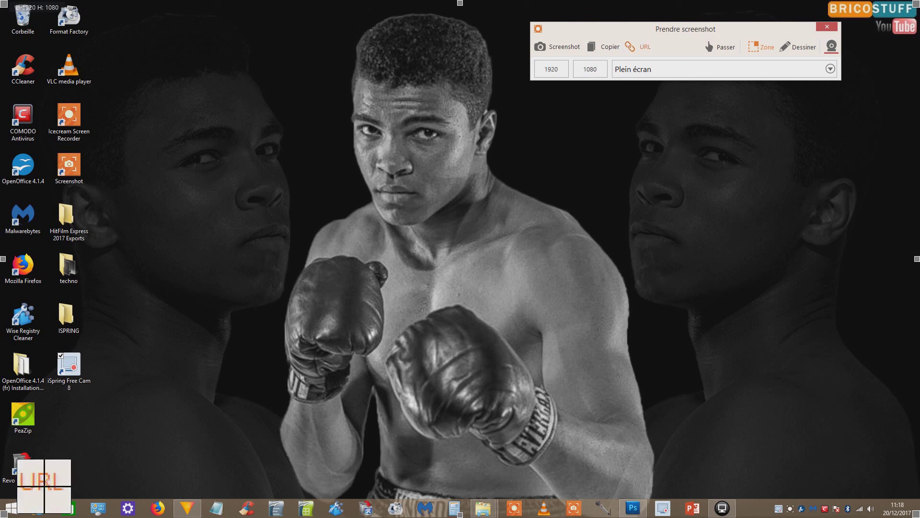
Upload the full-screen screenshot to icecream.me and return to the main window's history
{"action": "left_click", "coordinate": [642, 47]}
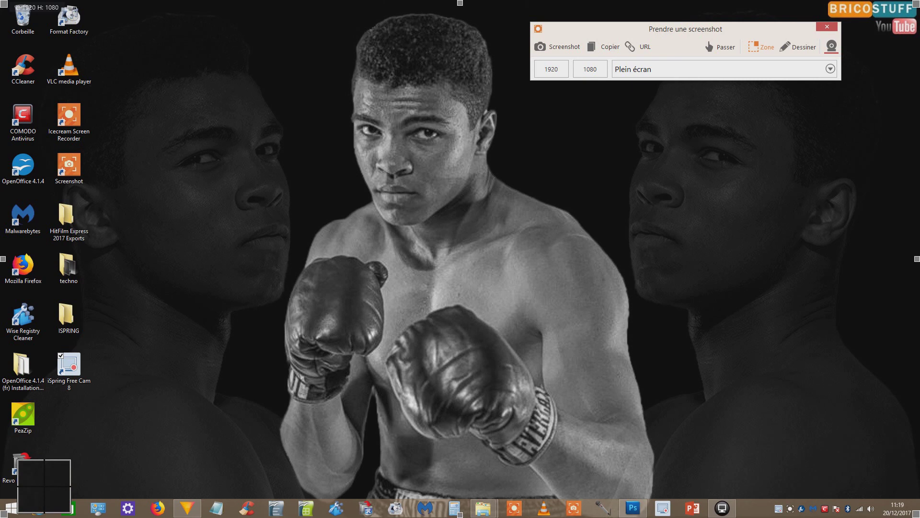
{"action": "left_click", "coordinate": [830, 27]}
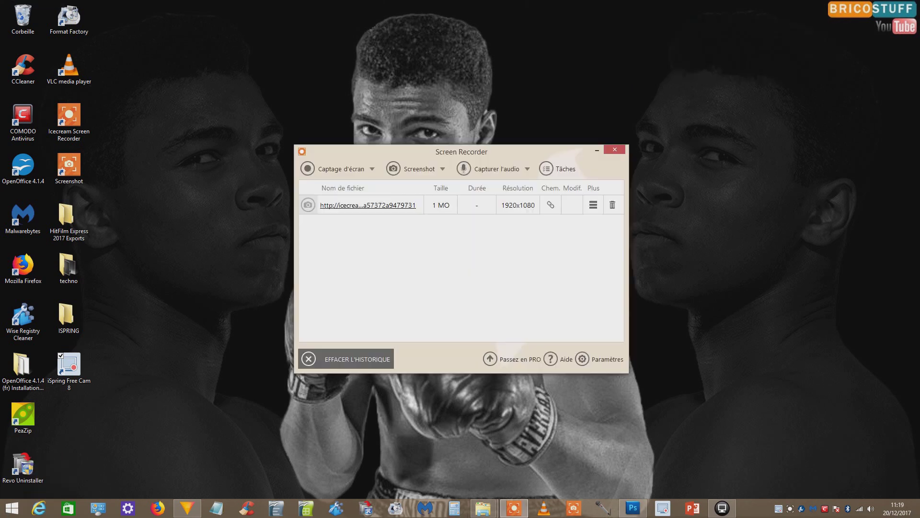
{"action": "left_click", "coordinate": [443, 169]}
Open the uploaded screenshot's icecream.me link in a maximised Firefox window and scroll down
{"action": "left_click", "coordinate": [442, 169]}
{"action": "left_click", "coordinate": [368, 205]}
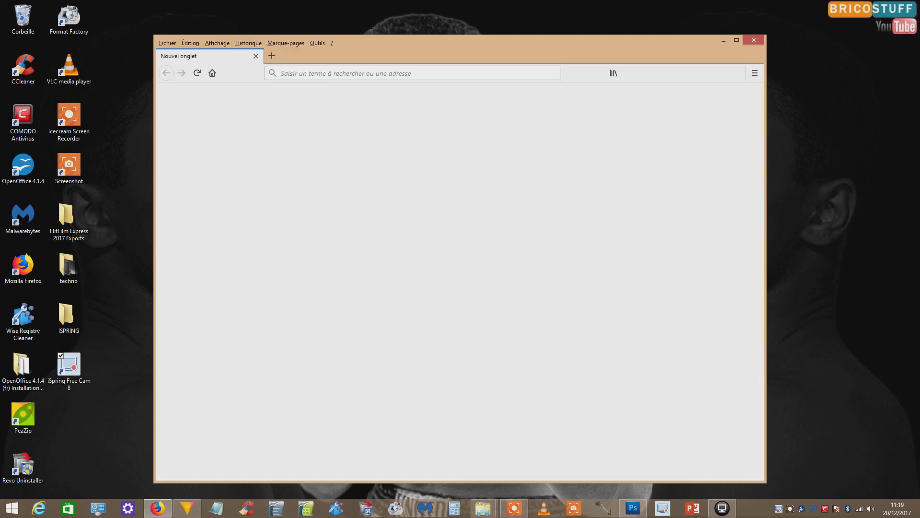
{"action": "left_click", "coordinate": [736, 40]}
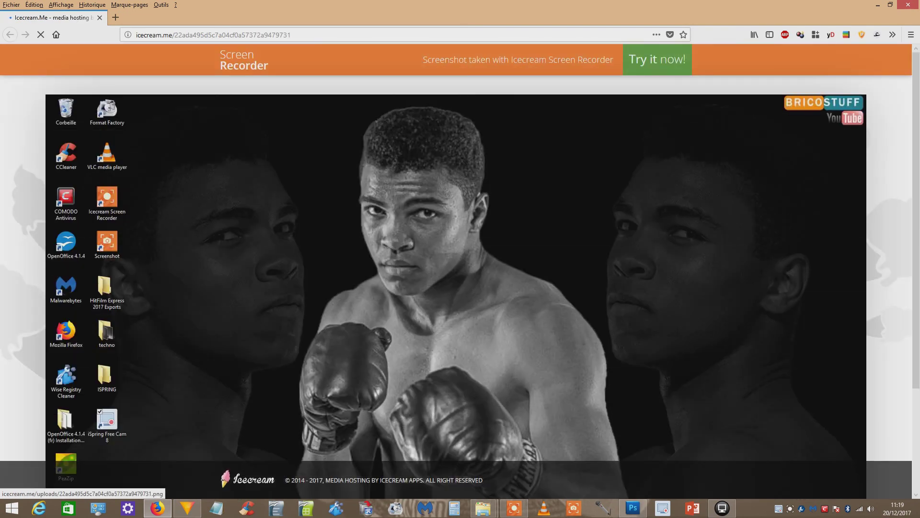
{"action": "scroll", "coordinate": [461, 268], "scroll_direction": "down", "scroll_amount": 5}
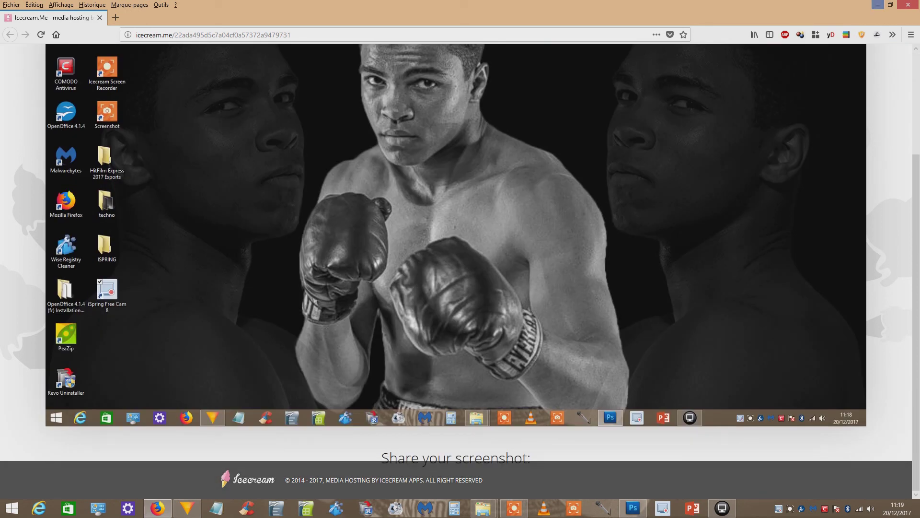
Paste the link into Notepad, close it without saving, and minimise Firefox
{"action": "left_click", "coordinate": [216, 508]}
{"action": "right_click", "coordinate": [334, 248]}
{"action": "left_click", "coordinate": [357, 288]}
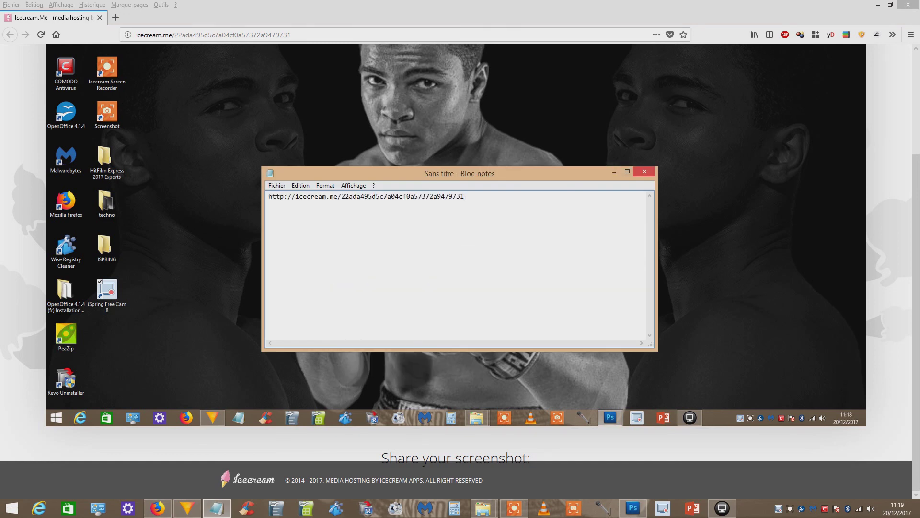
{"action": "left_click", "coordinate": [645, 171]}
{"action": "left_click", "coordinate": [461, 260]}
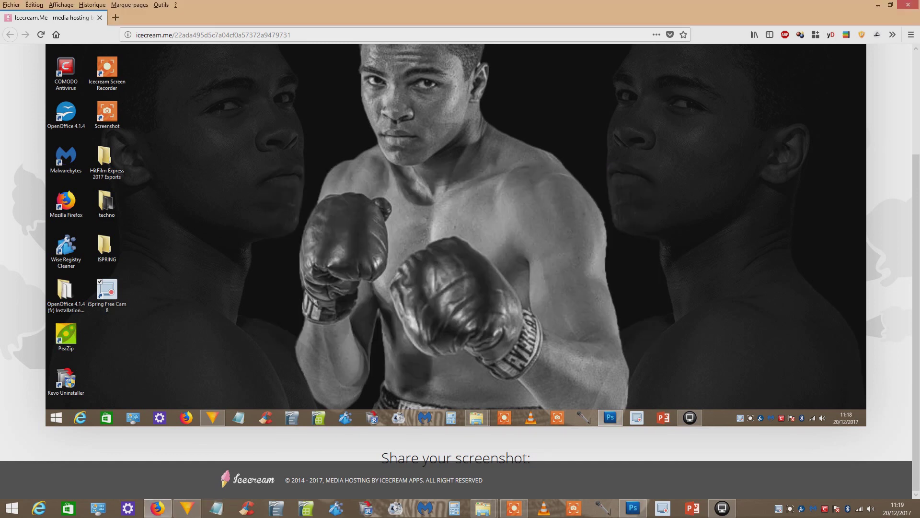
{"action": "left_click", "coordinate": [878, 5]}
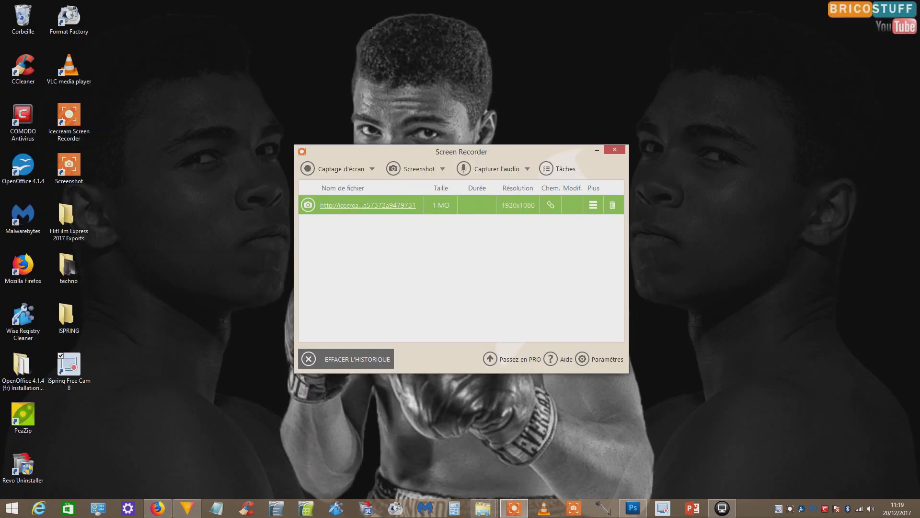